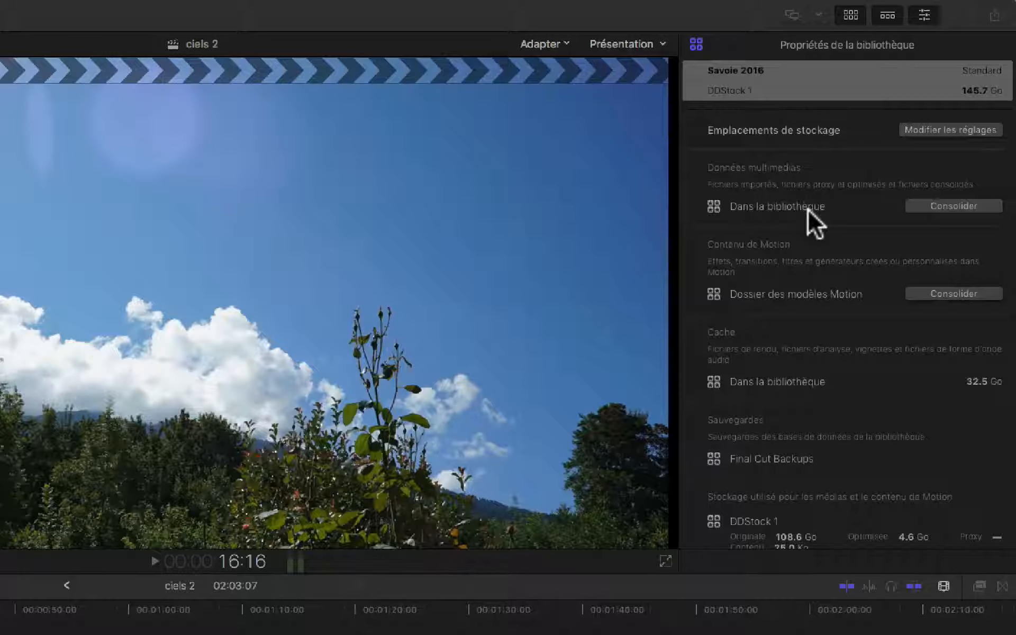
Examine the folders and drives available as media storage for the Savoie 2016 library, keeping its media location in the library
{"action": "left_click", "coordinate": [955, 126]}
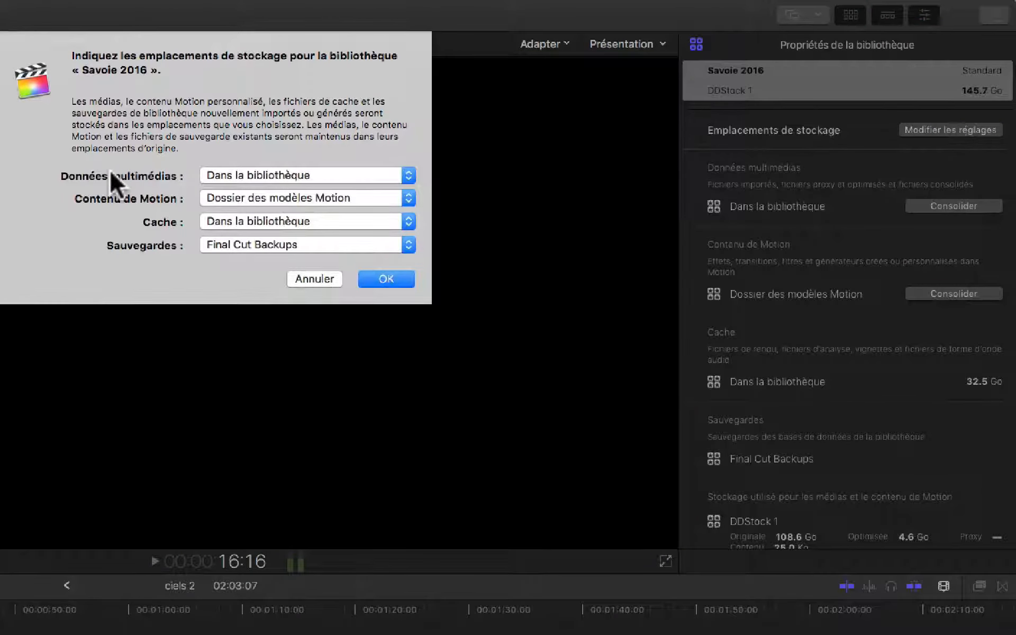
{"action": "left_click", "coordinate": [405, 170]}
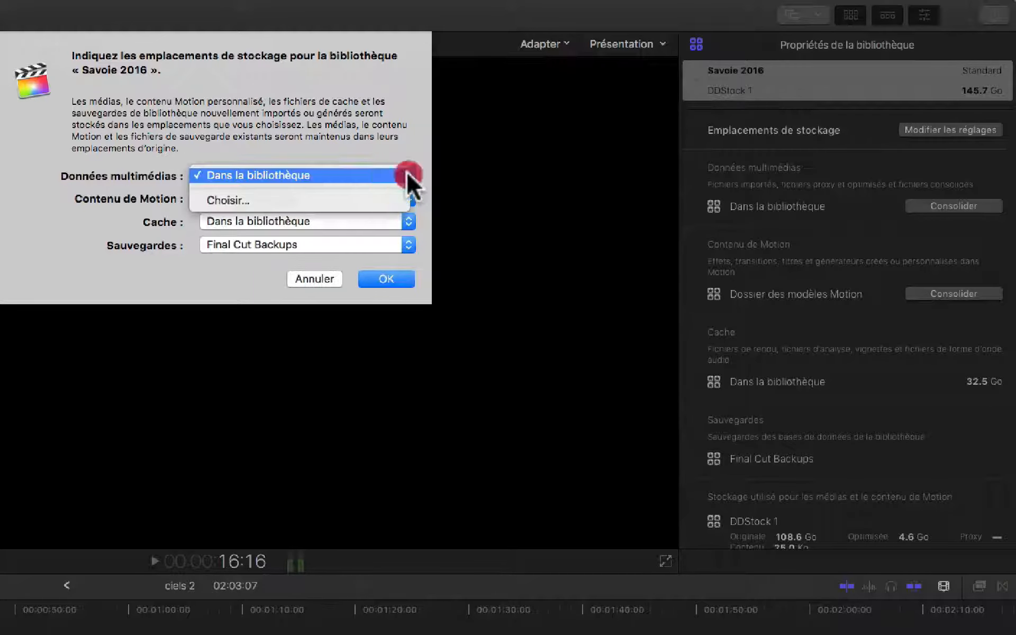
{"action": "left_click", "coordinate": [327, 202]}
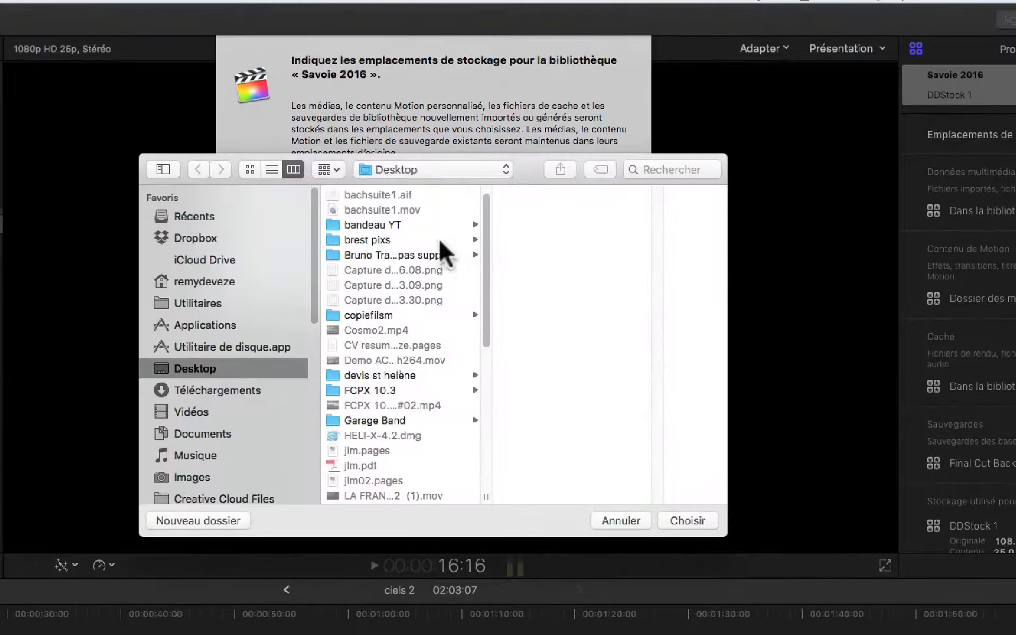
{"action": "left_click", "coordinate": [198, 236]}
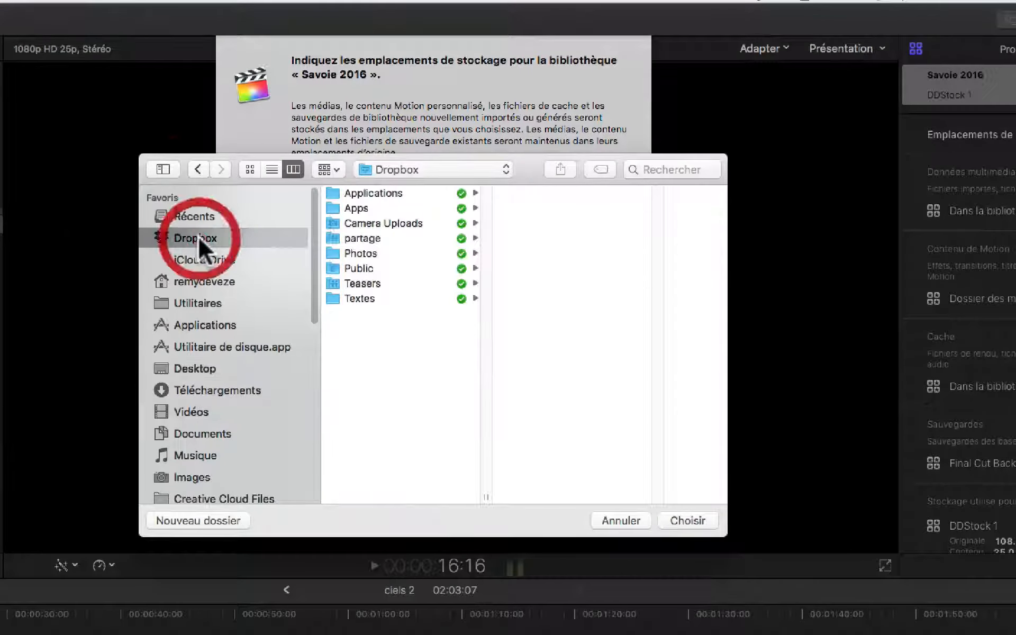
{"action": "left_click", "coordinate": [201, 258]}
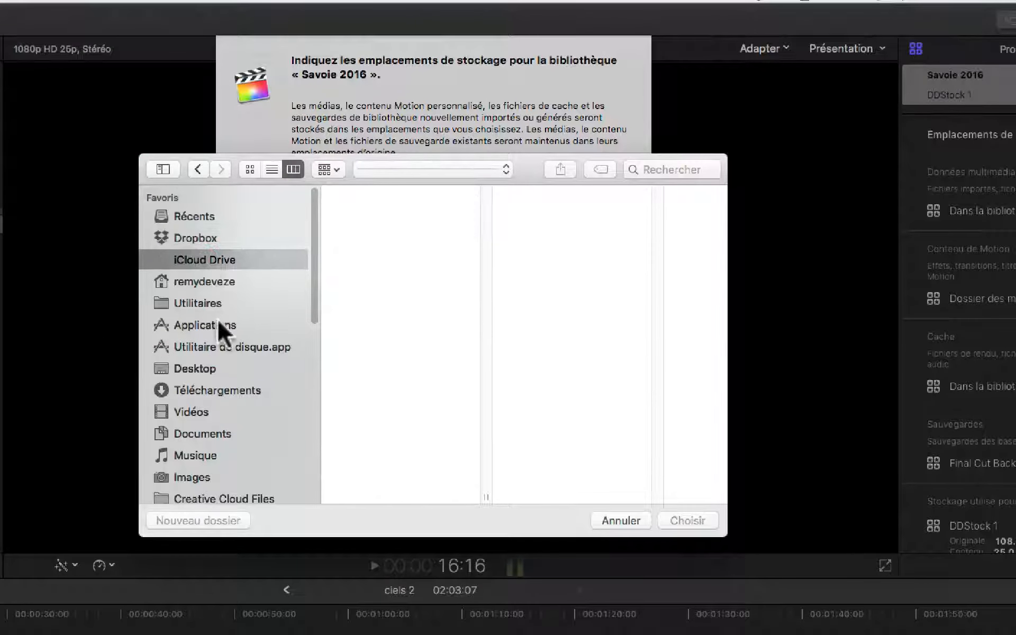
{"action": "scroll", "coordinate": [210, 360], "scroll_direction": "down", "scroll_amount": 1}
{"action": "scroll", "coordinate": [208, 357], "scroll_direction": "down", "scroll_amount": 3}
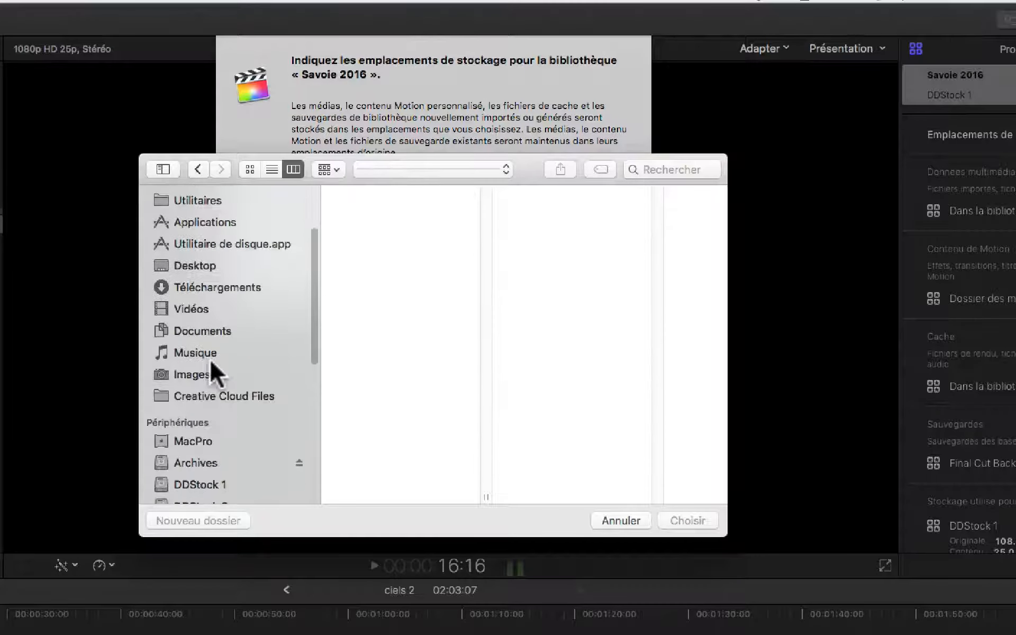
{"action": "left_click", "coordinate": [205, 396]}
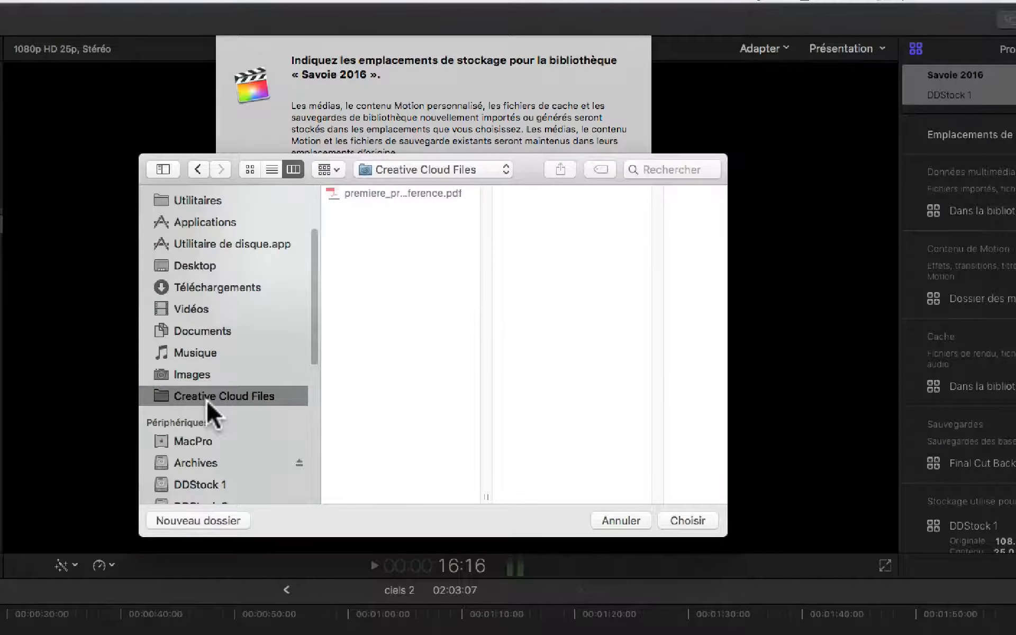
{"action": "scroll", "coordinate": [205, 398], "scroll_direction": "down", "scroll_amount": 5}
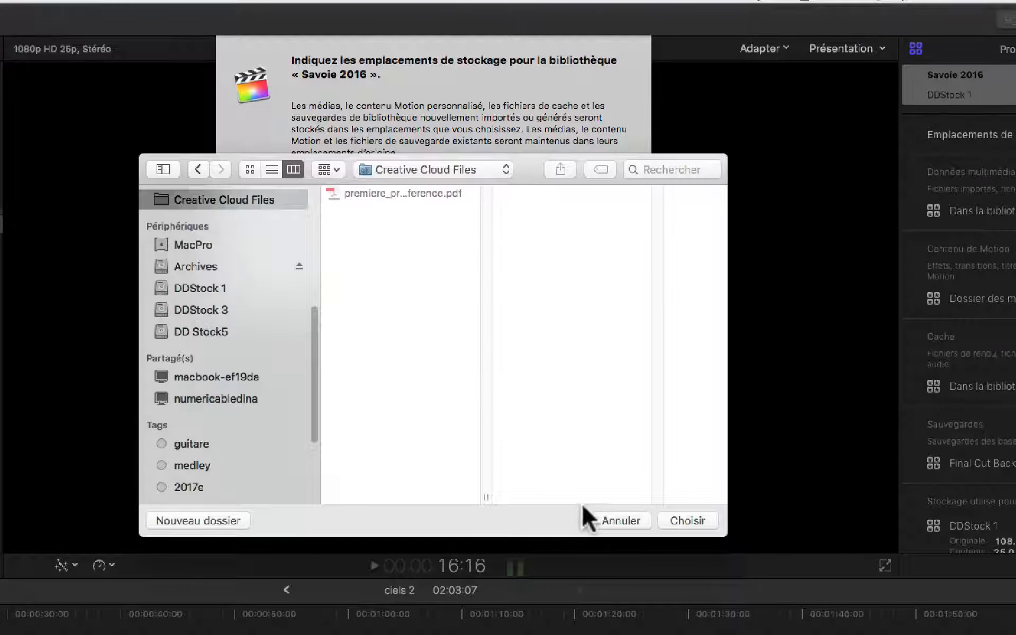
{"action": "left_click", "coordinate": [609, 520]}
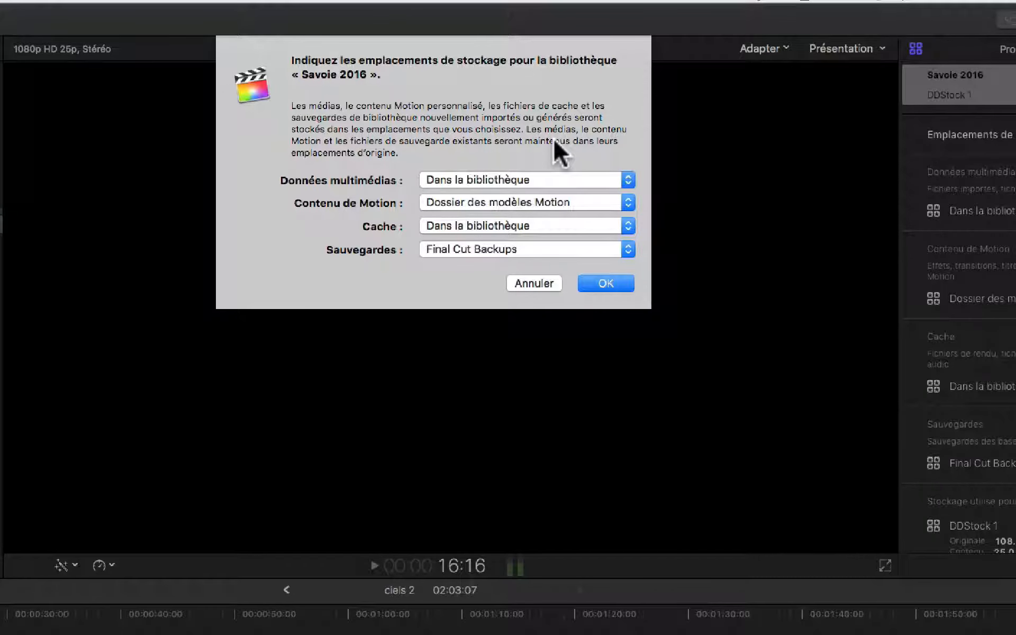
{"action": "left_click", "coordinate": [606, 284]}
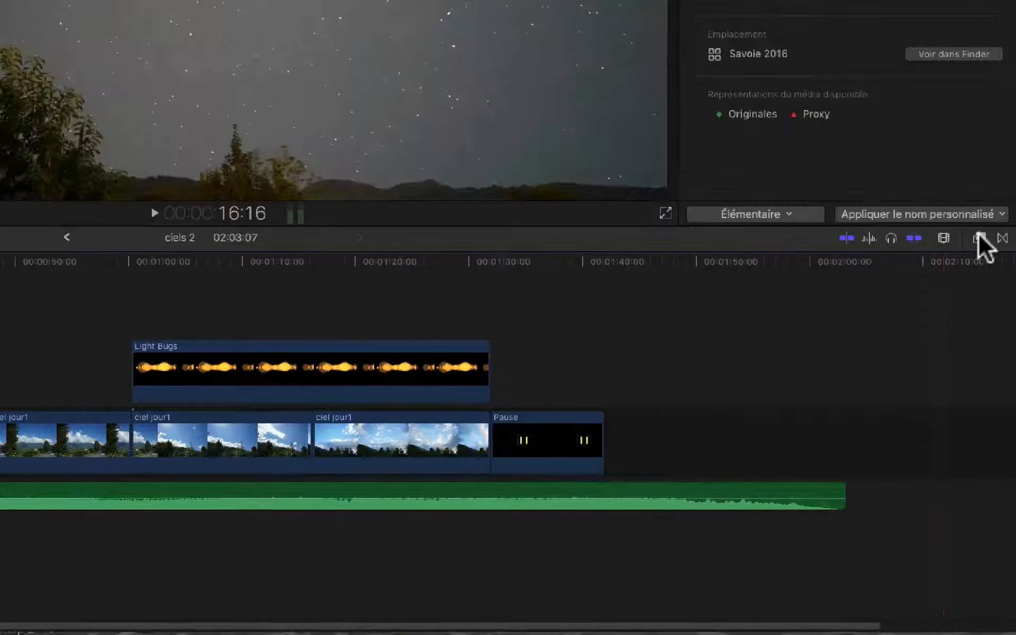
Look through the installed effects, transitions, titles and generators, including the Arrière-plans generators, and return to the library browser
{"action": "left_click", "coordinate": [979, 522]}
{"action": "left_click", "coordinate": [1002, 238]}
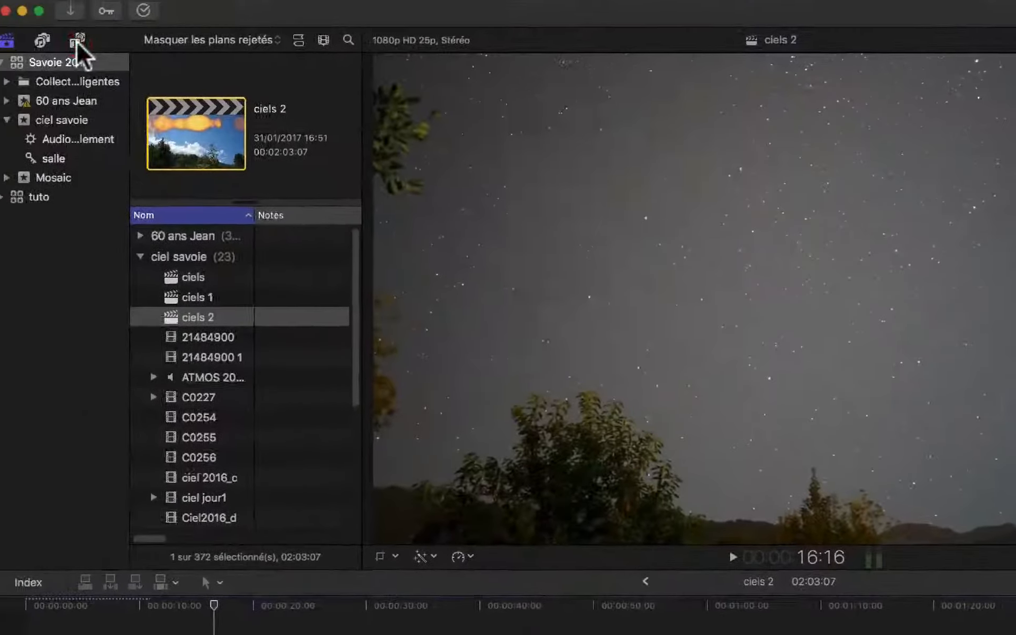
{"action": "left_click", "coordinate": [77, 42]}
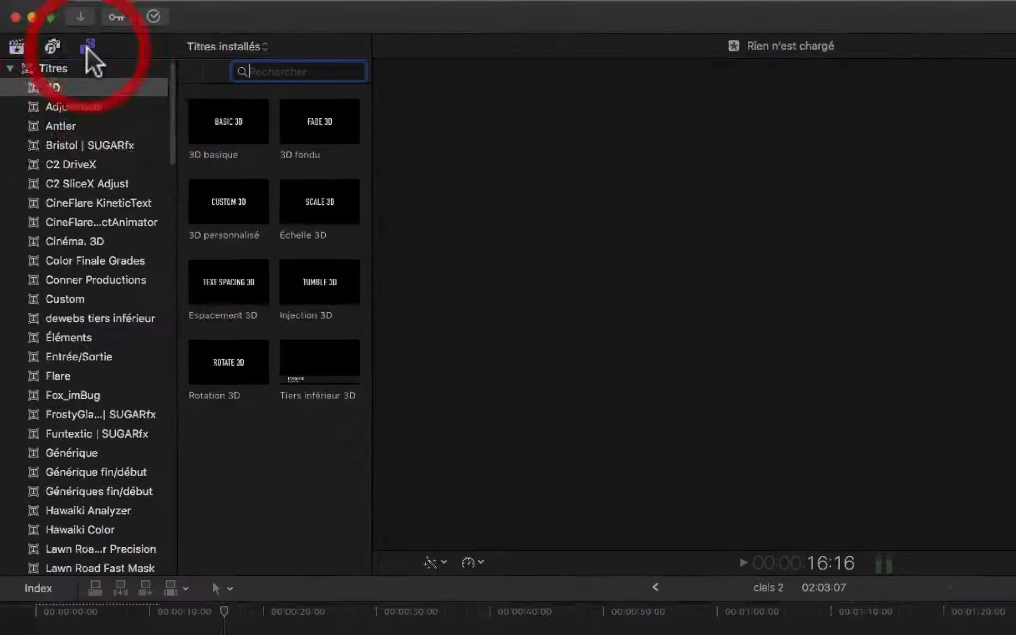
{"action": "left_click", "coordinate": [11, 68]}
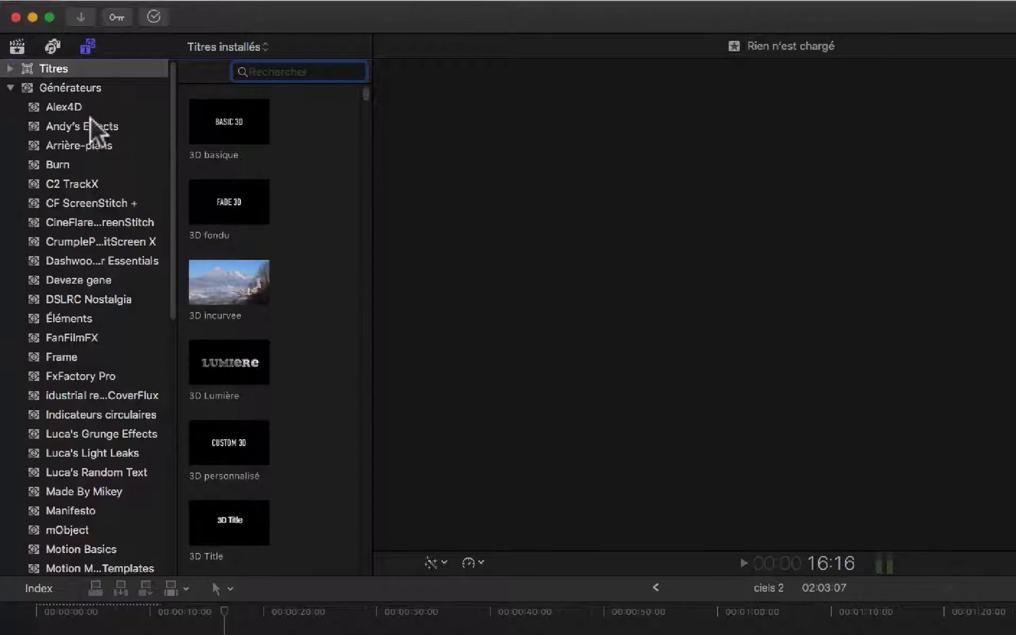
{"action": "left_click", "coordinate": [74, 145]}
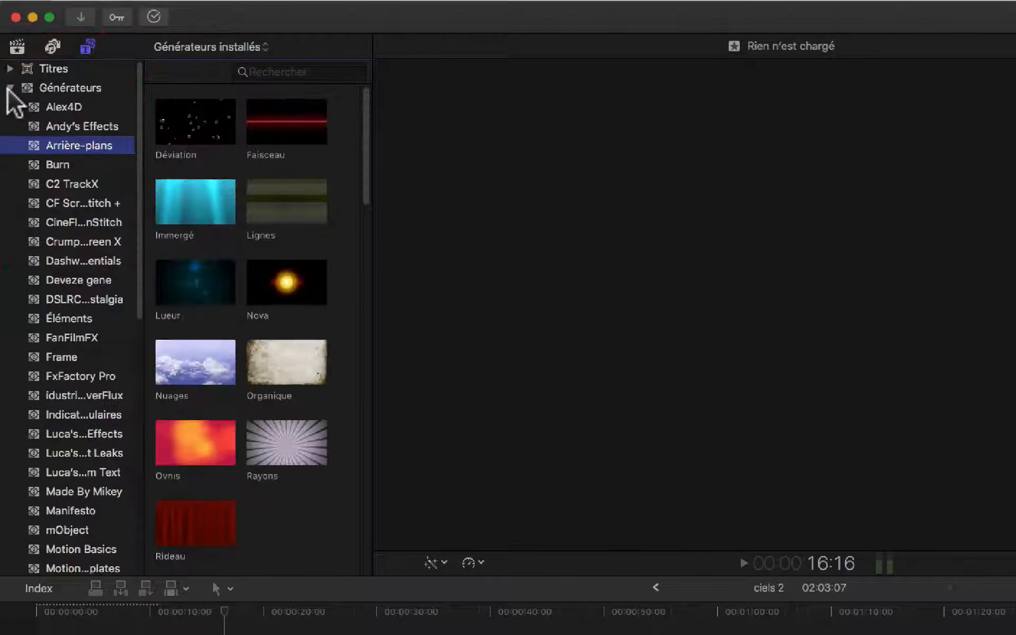
{"action": "left_click", "coordinate": [9, 89]}
{"action": "left_click", "coordinate": [19, 49]}
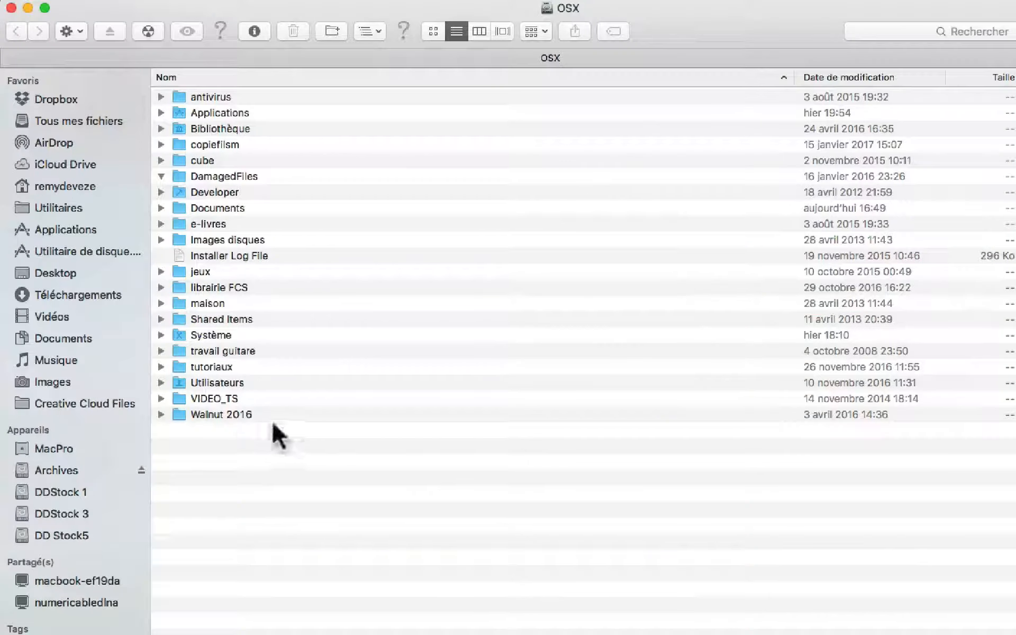
In Finder, inspect the Motion Templates folder inside the home folder's Vidéos folder, and return to Final Cut Pro
{"action": "left_click", "coordinate": [71, 185]}
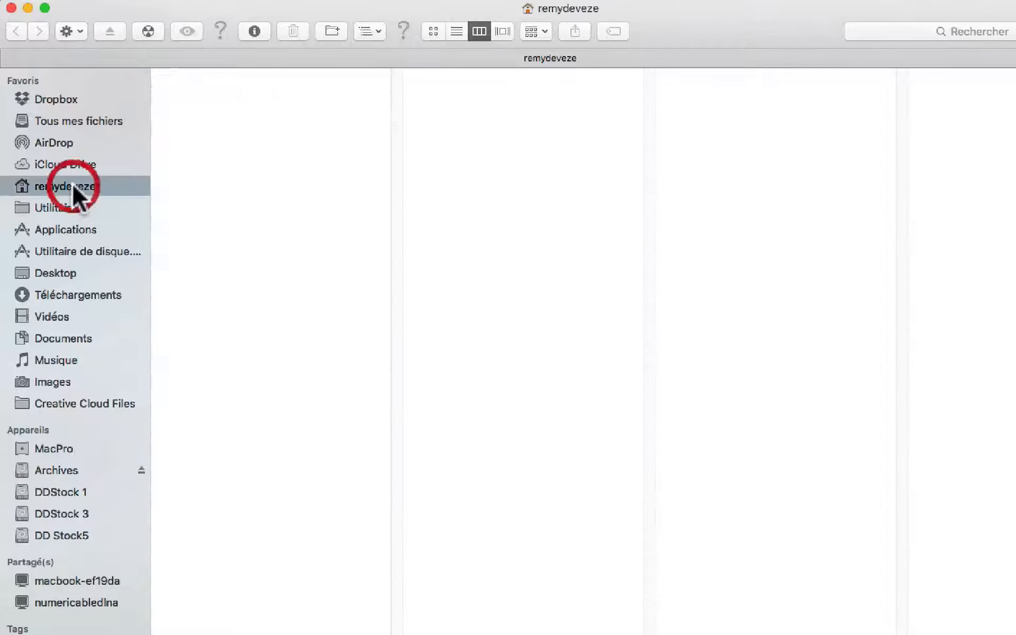
{"action": "left_click", "coordinate": [176, 422]}
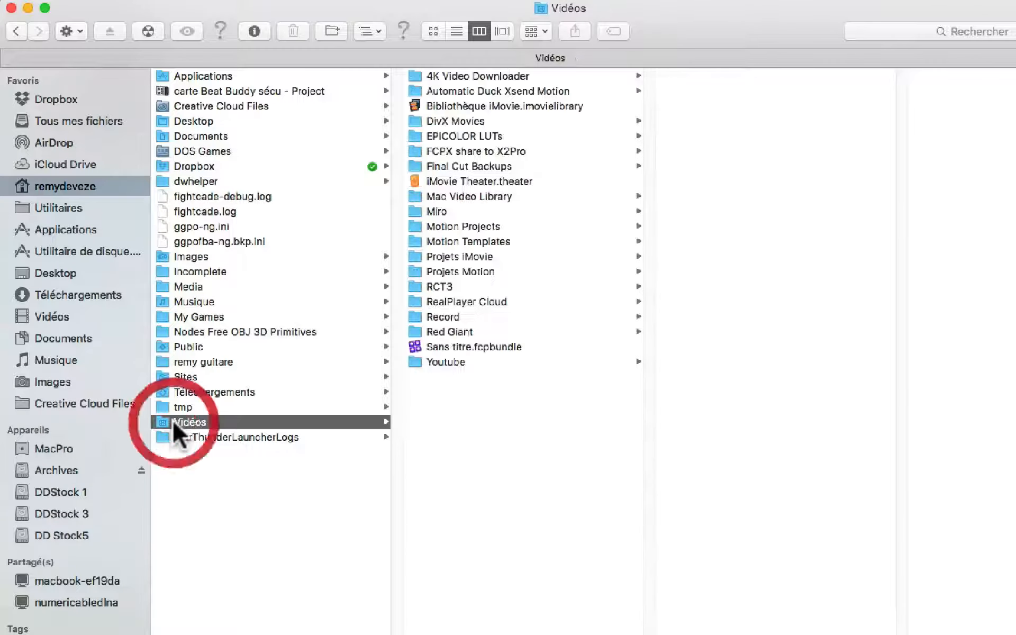
{"action": "left_click", "coordinate": [443, 242]}
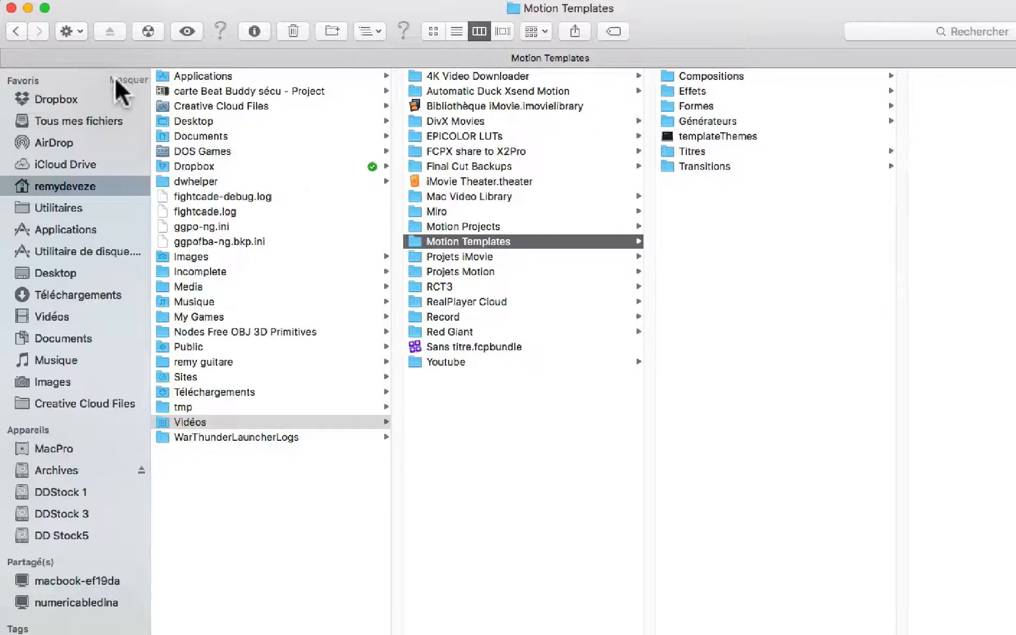
{"action": "key", "text": "super+Tab"}
{"action": "key", "text": "super+Tab"}
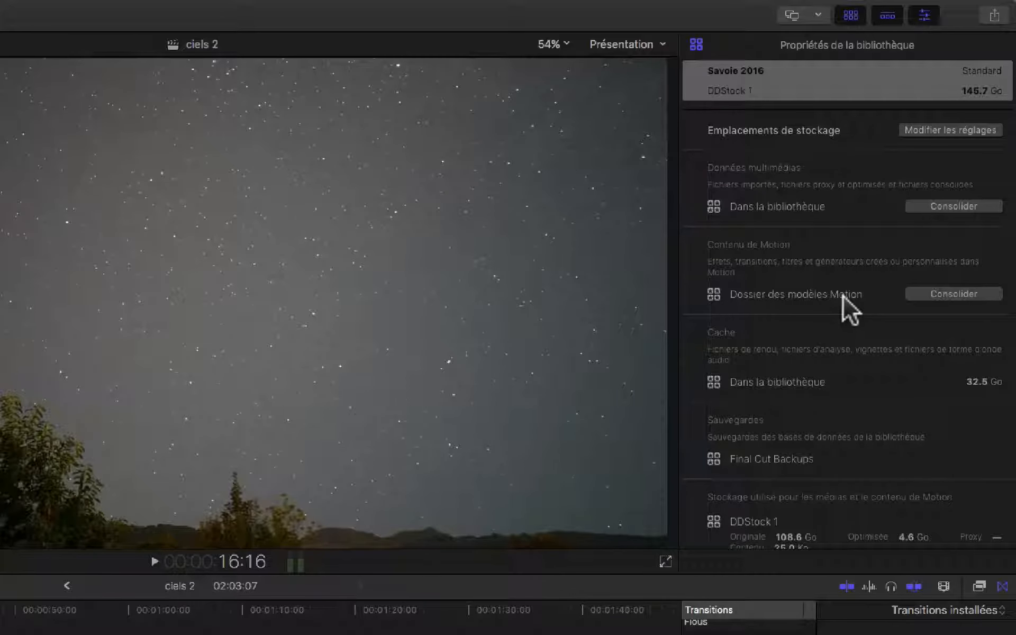
Set the Savoie 2016 library's Motion content storage location to Dans la bibliothèque
{"action": "left_click", "coordinate": [928, 129]}
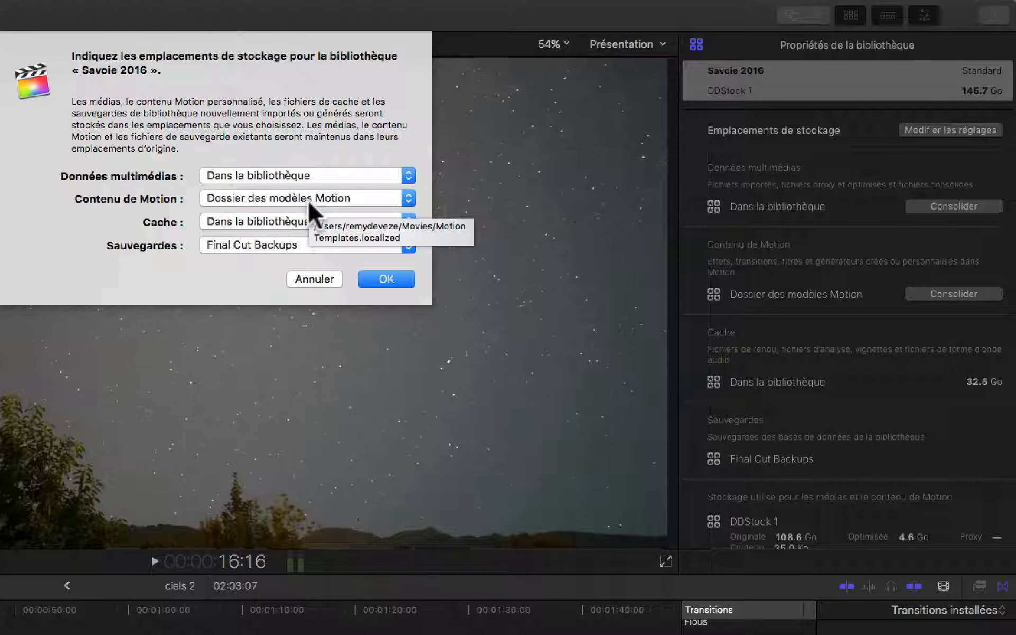
{"action": "left_click", "coordinate": [409, 200]}
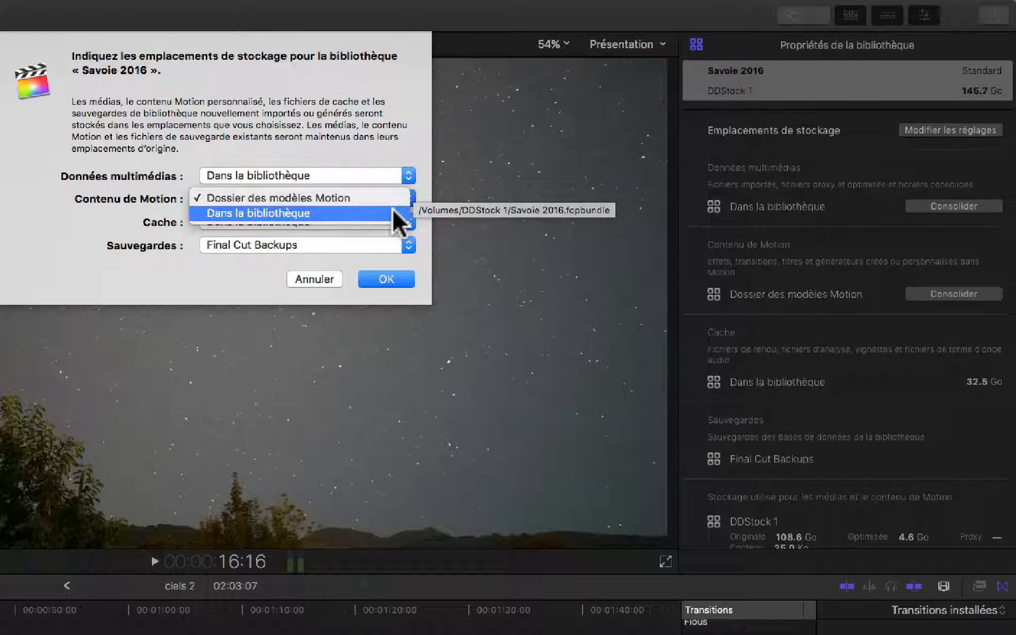
{"action": "left_click", "coordinate": [400, 215]}
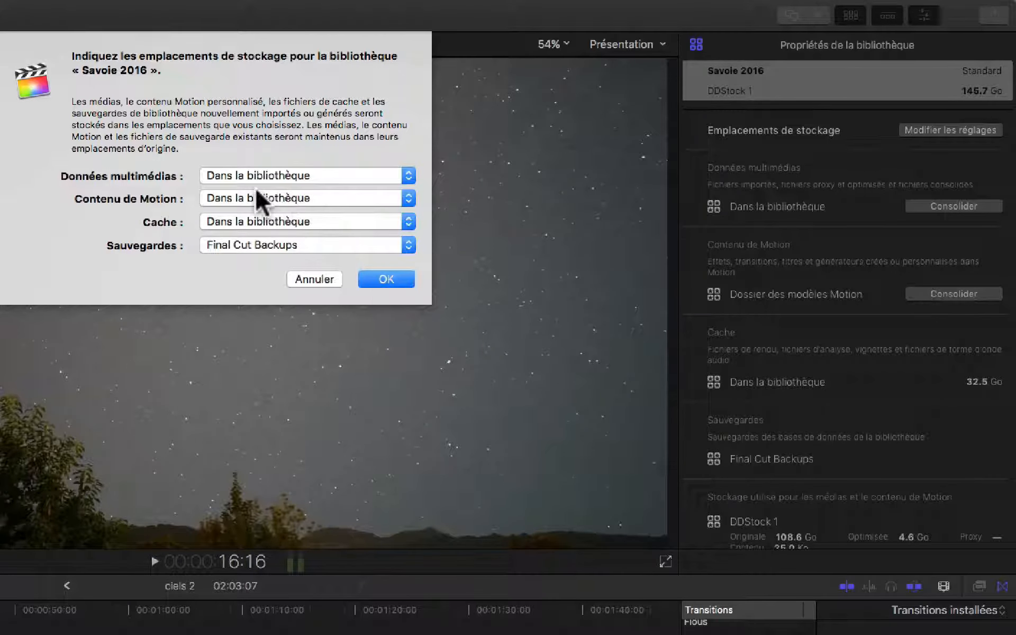
{"action": "left_click", "coordinate": [394, 276]}
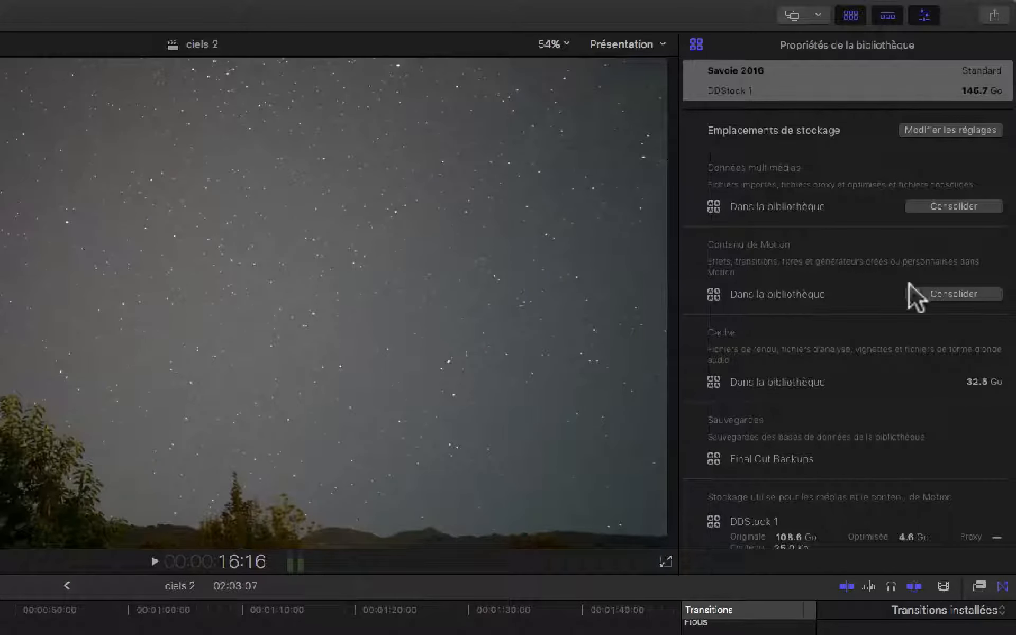
Consolidate the Motion content into the Savoie 2016 library and check the data management progress in the background tasks
{"action": "left_click", "coordinate": [942, 293]}
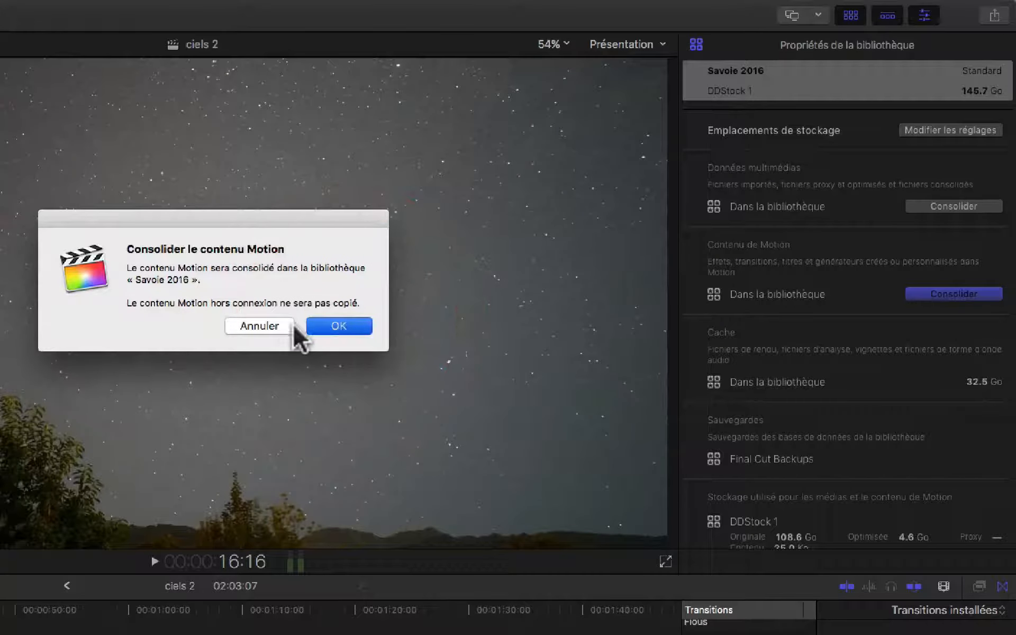
{"action": "left_click", "coordinate": [333, 326]}
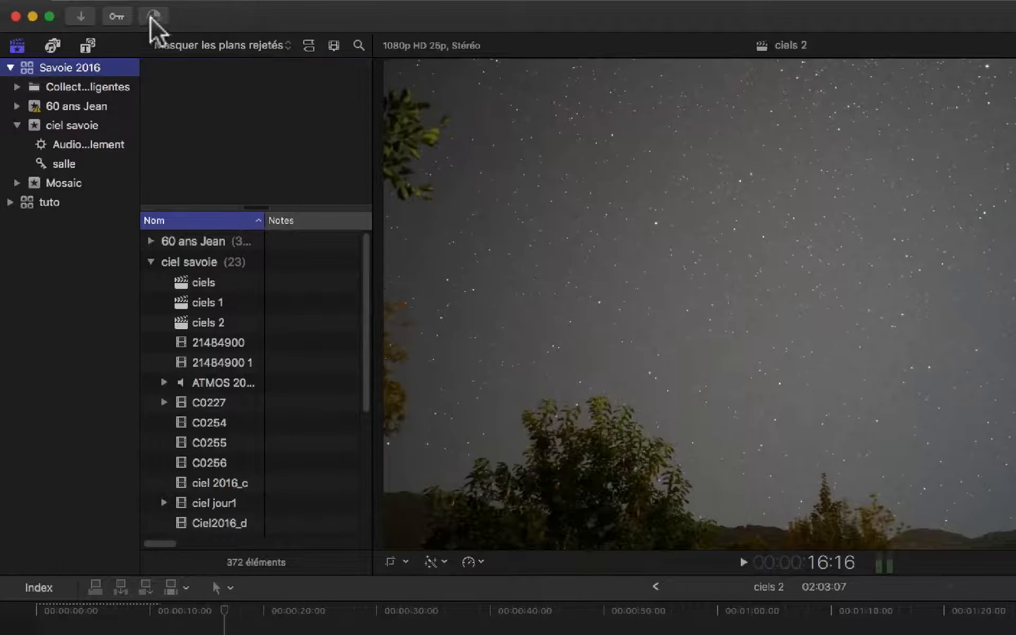
{"action": "left_click", "coordinate": [154, 16]}
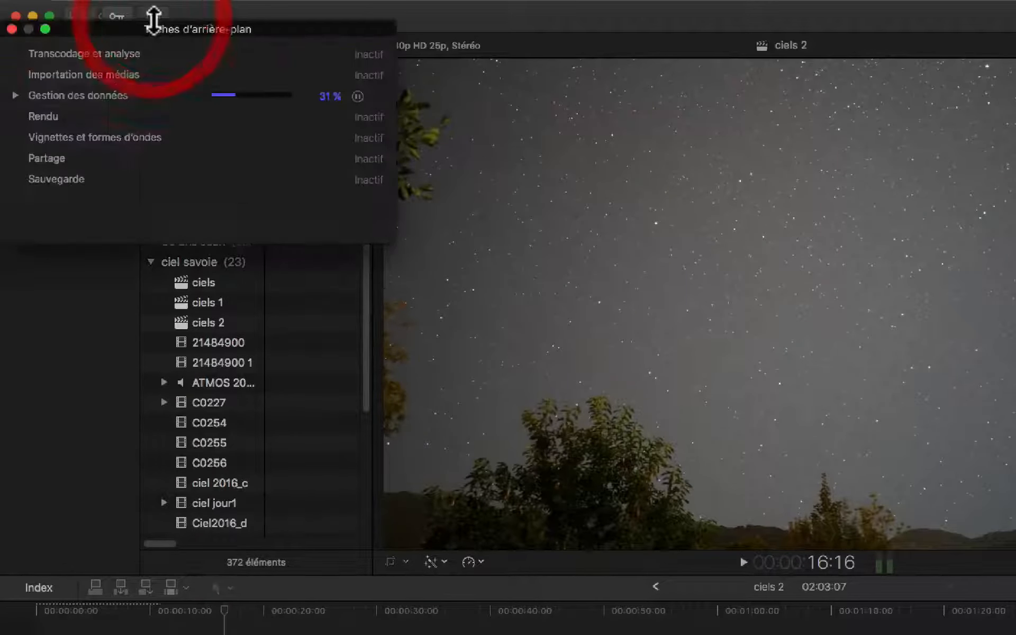
{"action": "left_click", "coordinate": [16, 95]}
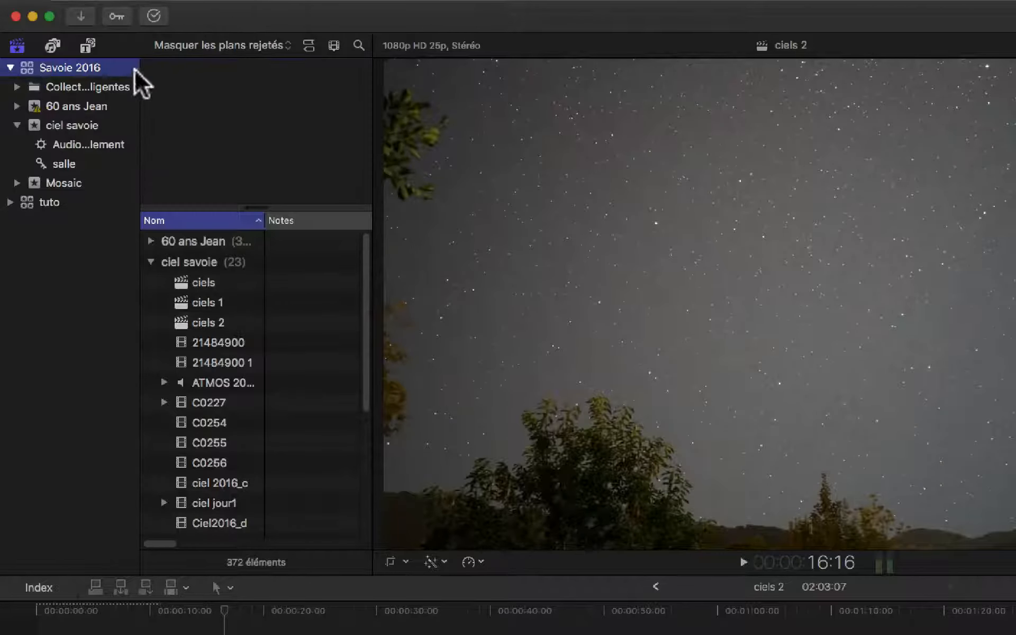
Reveal the Savoie 2016 library in Finder and show the package contents of Savoie 2016.fcpbundle
{"action": "left_click", "coordinate": [118, 70]}
{"action": "right_click", "coordinate": [79, 72]}
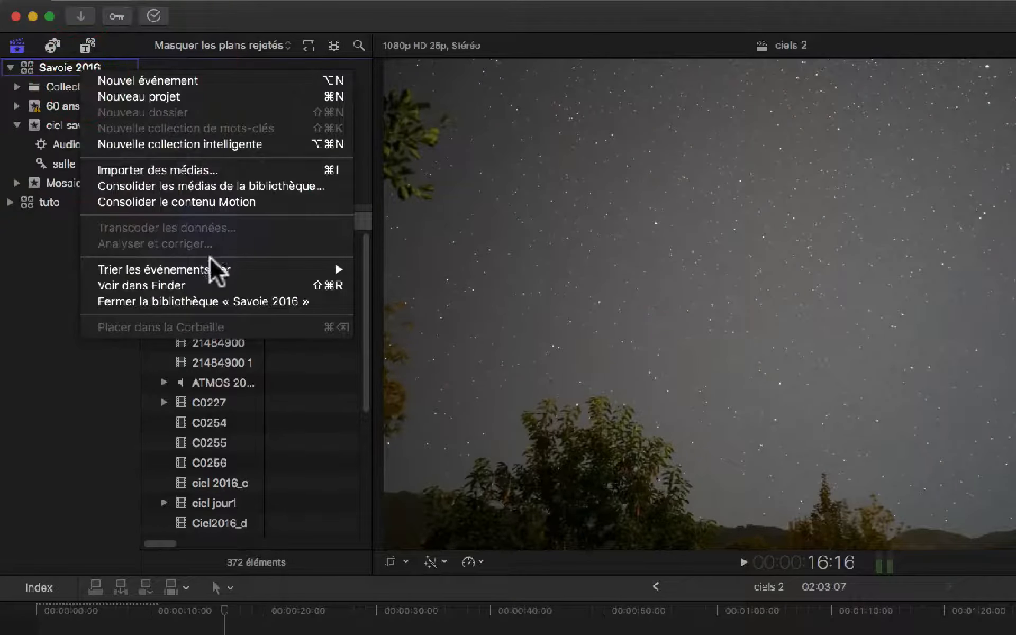
{"action": "left_click", "coordinate": [188, 283]}
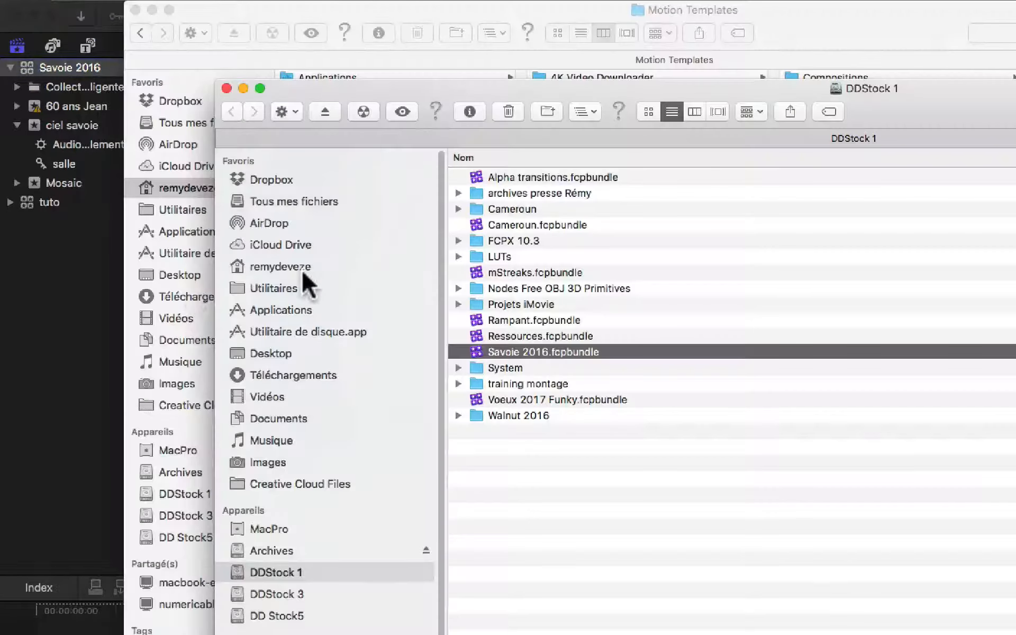
{"action": "right_click", "coordinate": [518, 351]}
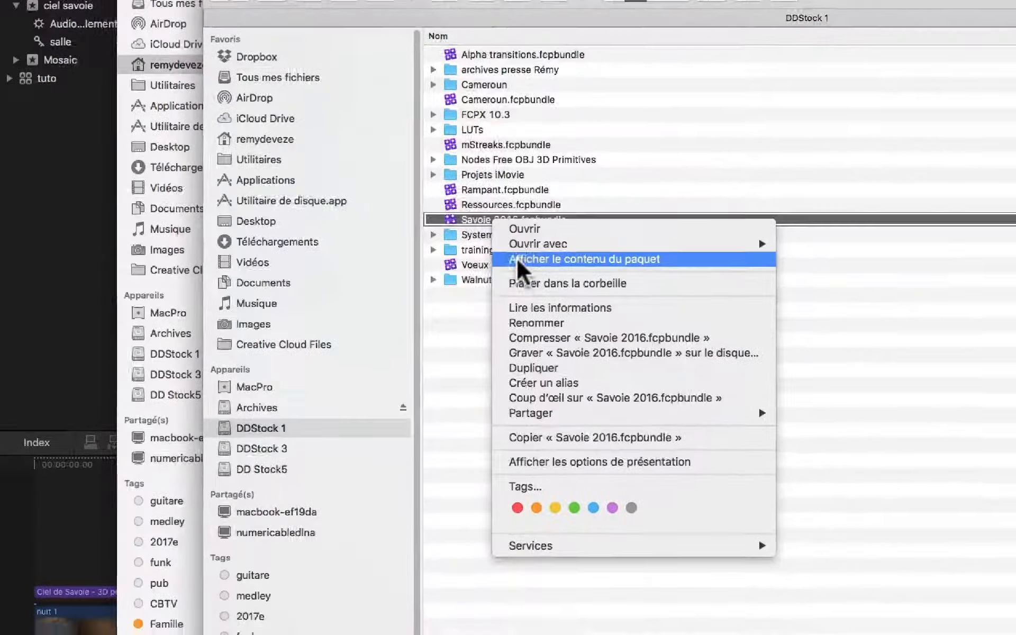
{"action": "left_click", "coordinate": [531, 340]}
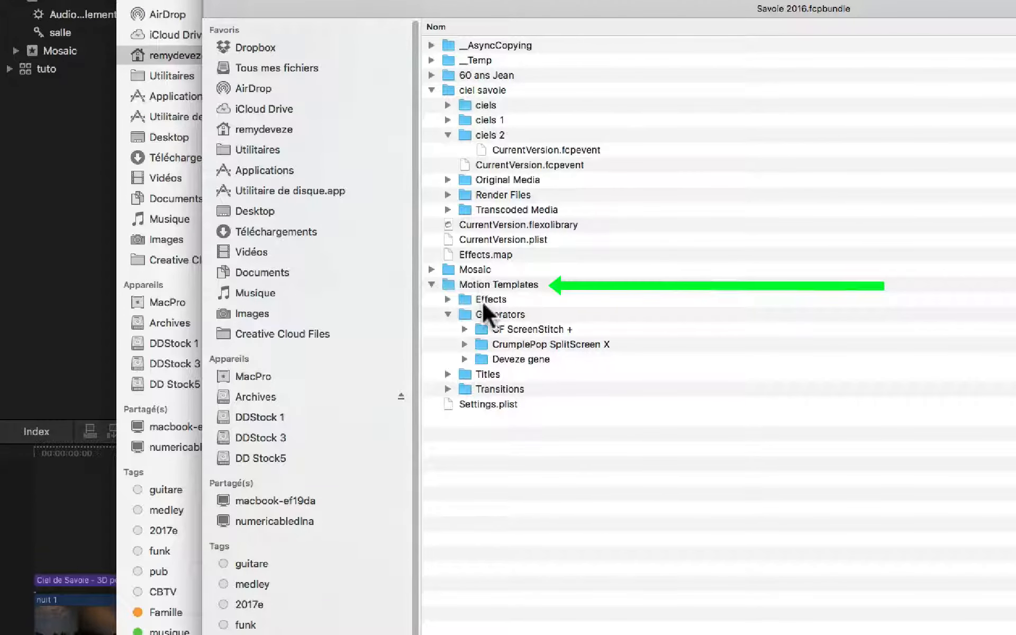
Inspect the Effects, Generators, Titles and Transitions subfolders of the package's Motion Templates folder, and collapse that folder
{"action": "left_click", "coordinate": [447, 299]}
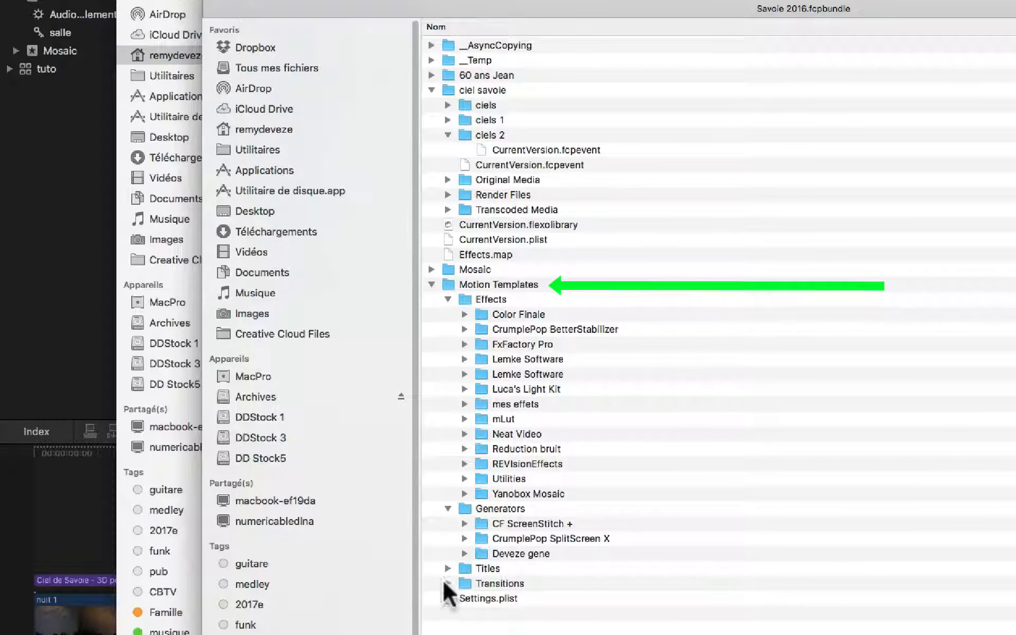
{"action": "left_click", "coordinate": [496, 553]}
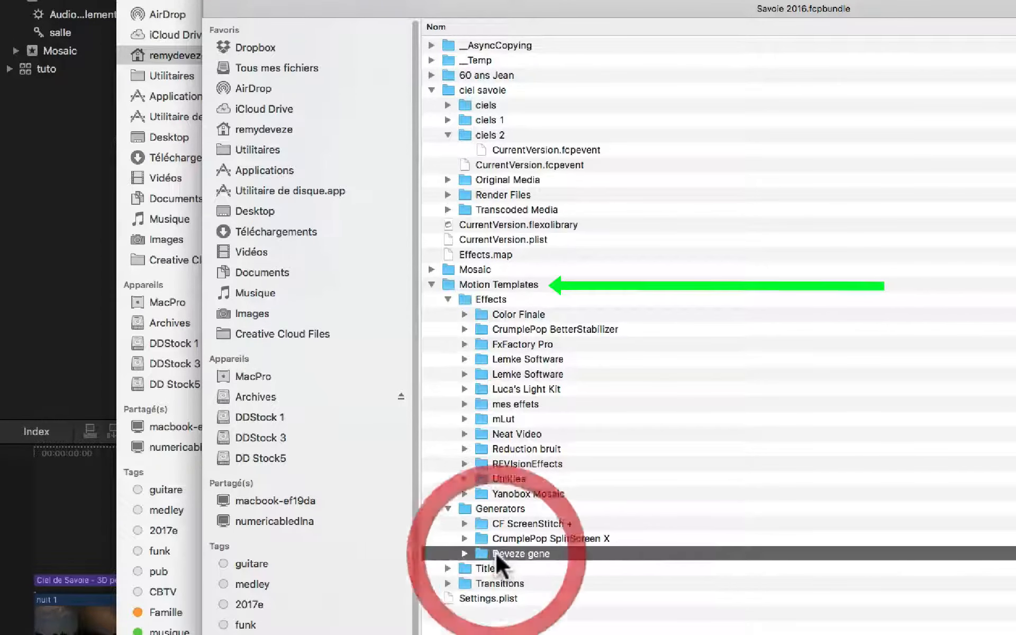
{"action": "left_click", "coordinate": [448, 566]}
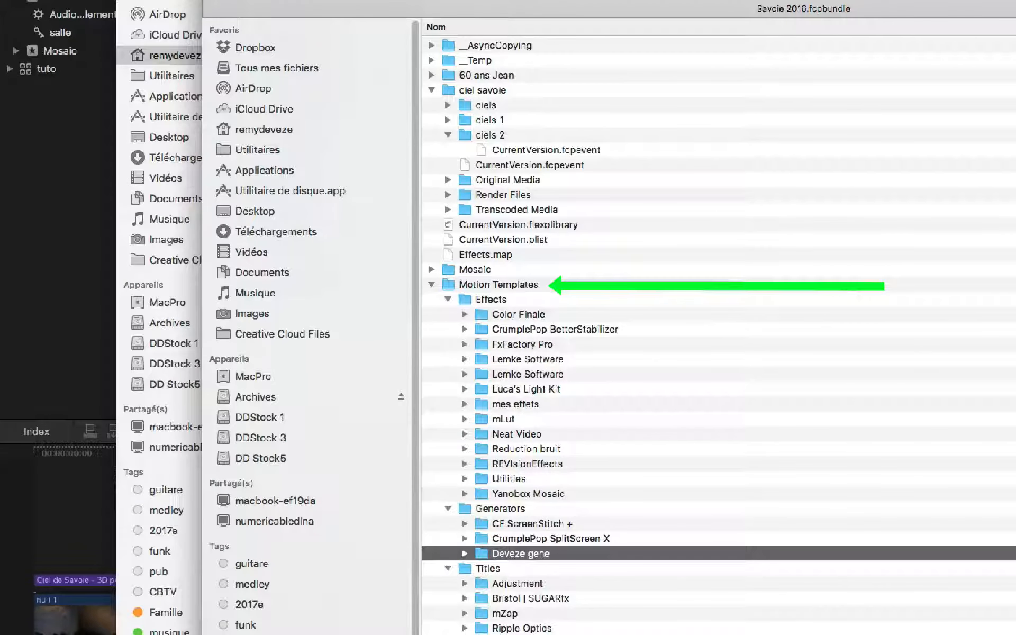
{"action": "left_click", "coordinate": [449, 634]}
{"action": "left_click", "coordinate": [430, 284]}
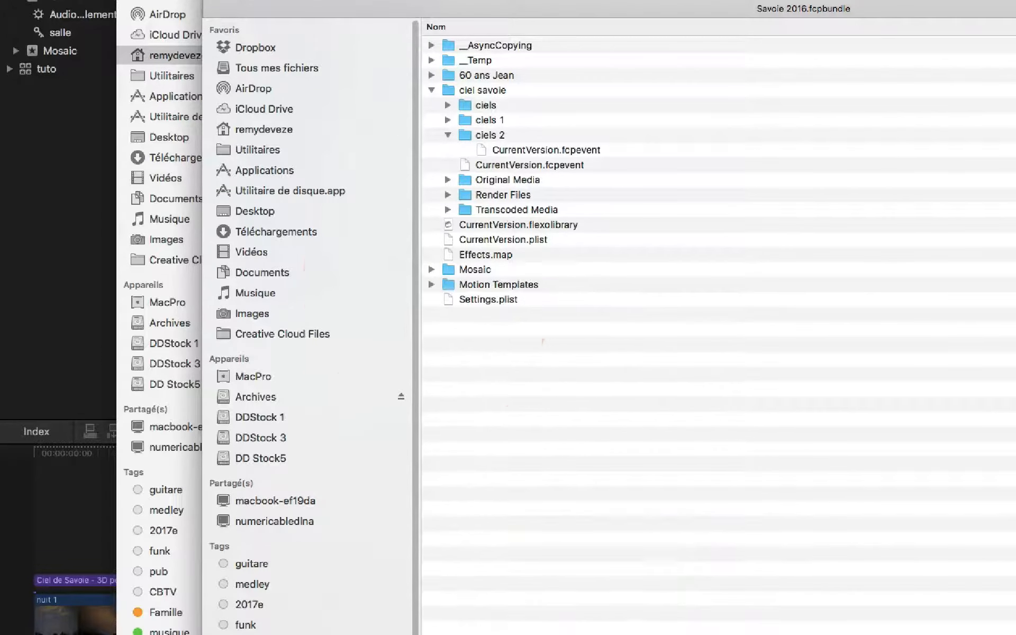
Close the Finder windows and set the Savoie 2016 library's Motion content storage location to Dossier des modèles Motion
{"action": "key", "text": "super+w"}
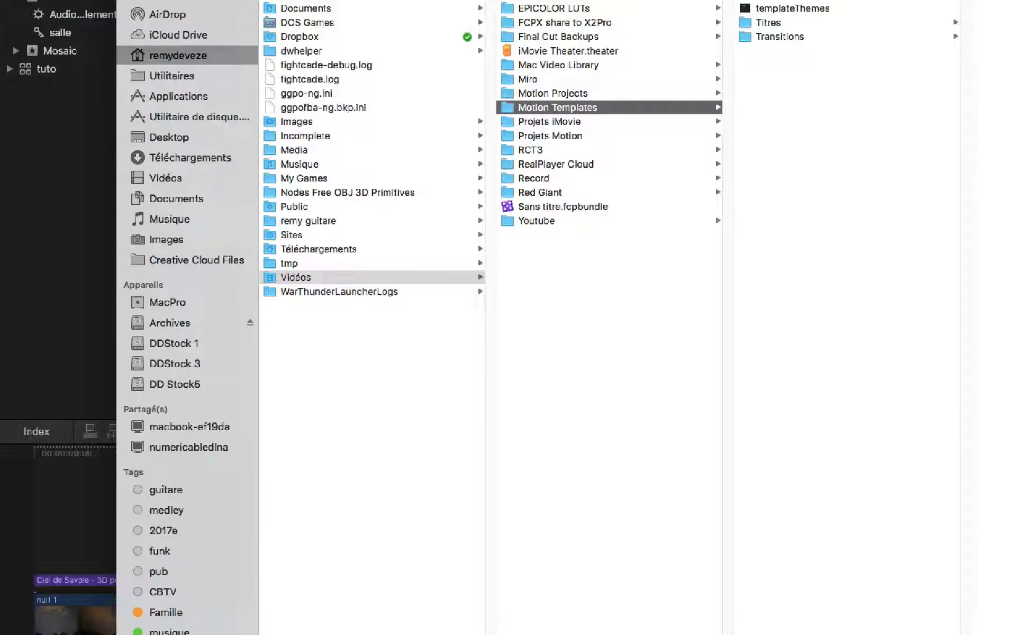
{"action": "key", "text": "super+w"}
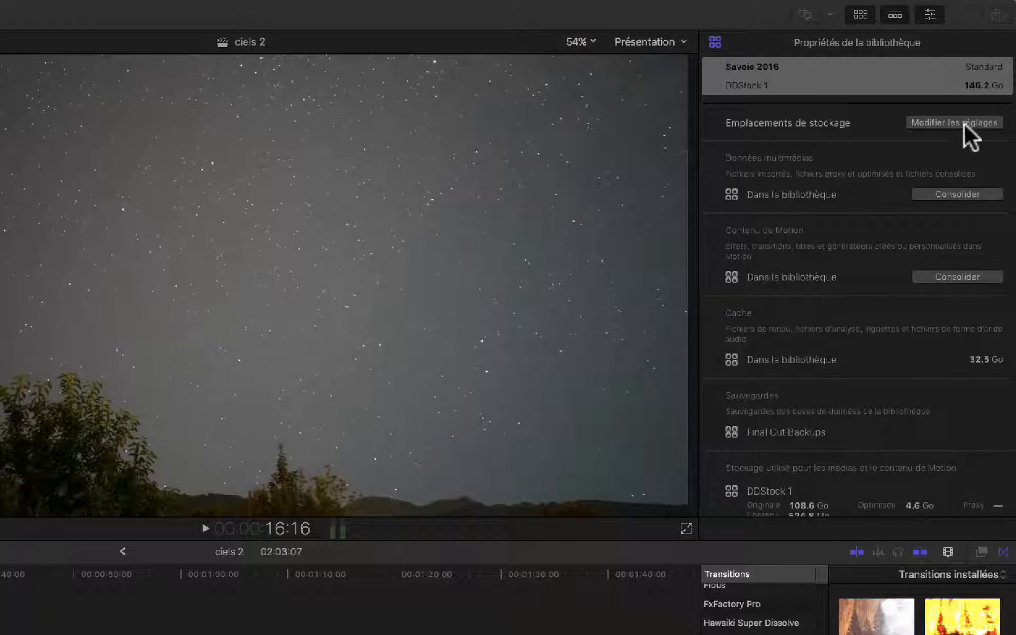
{"action": "left_click", "coordinate": [935, 123]}
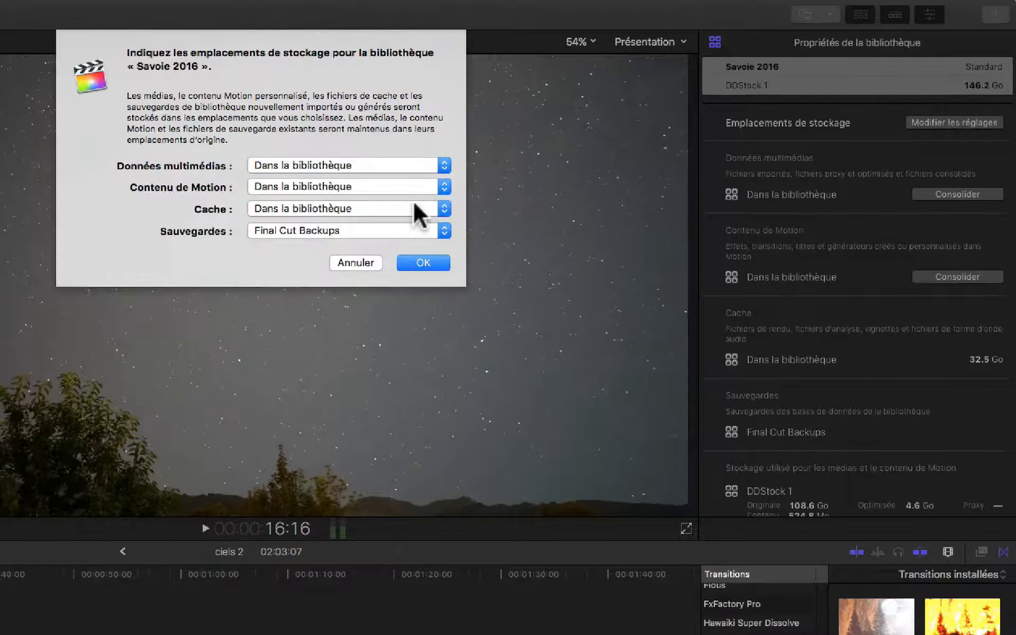
{"action": "left_click", "coordinate": [422, 185]}
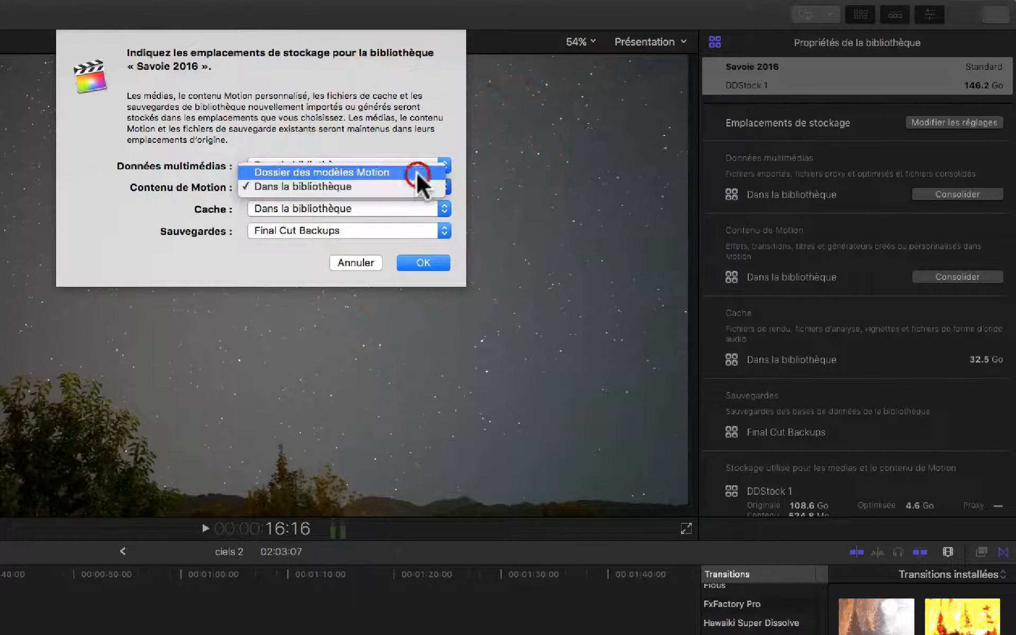
{"action": "left_click", "coordinate": [417, 171]}
{"action": "left_click", "coordinate": [423, 263]}
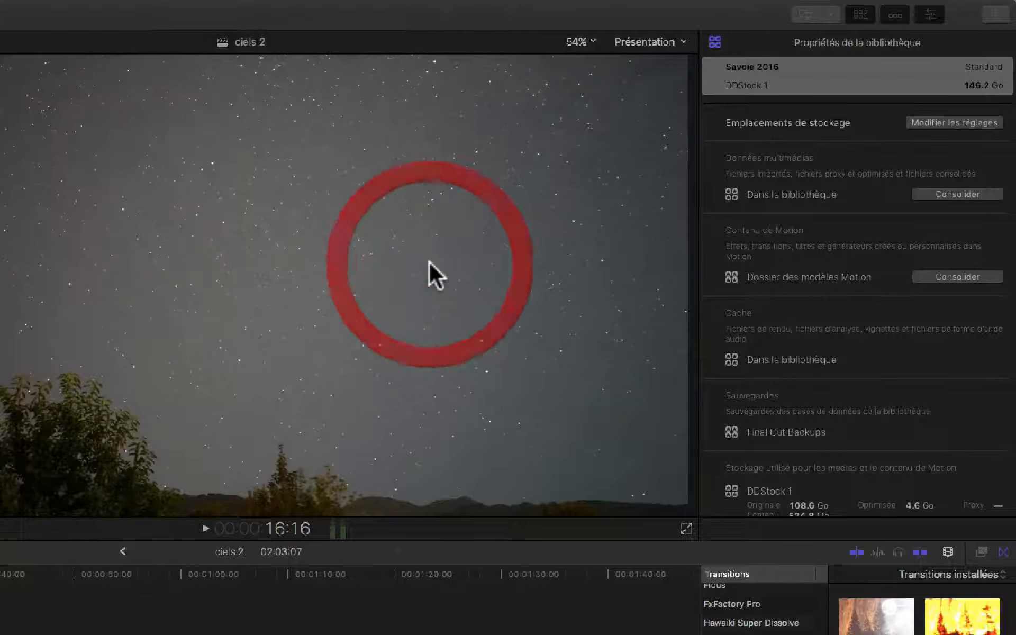
Consolidate the Savoie 2016 library's Motion content into the Motion templates folder
{"action": "left_click", "coordinate": [942, 276]}
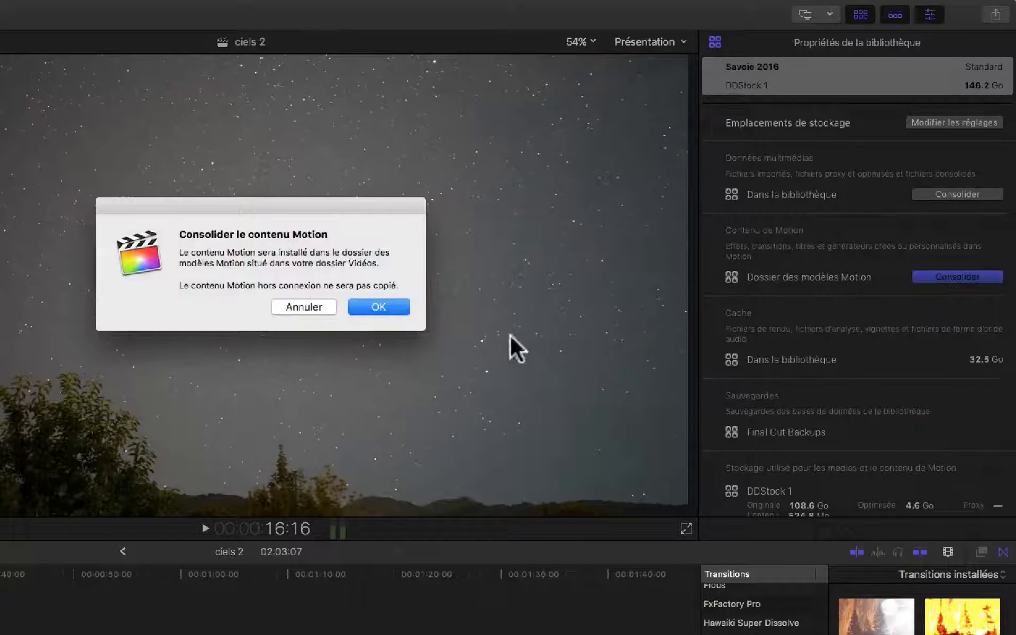
{"action": "left_click", "coordinate": [379, 308]}
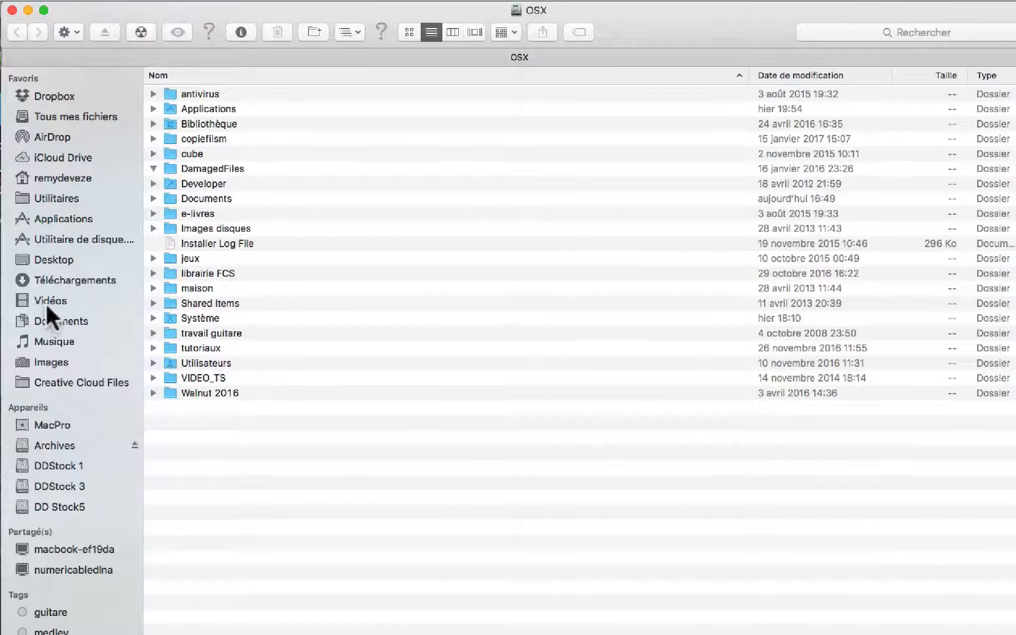
In Finder, browse the Final Cut Backups folder inside the home Vidéos folder and inspect several libraries' backup folders, including Voeux 2017 Funky and Travaux extérieurs
{"action": "left_click", "coordinate": [54, 179]}
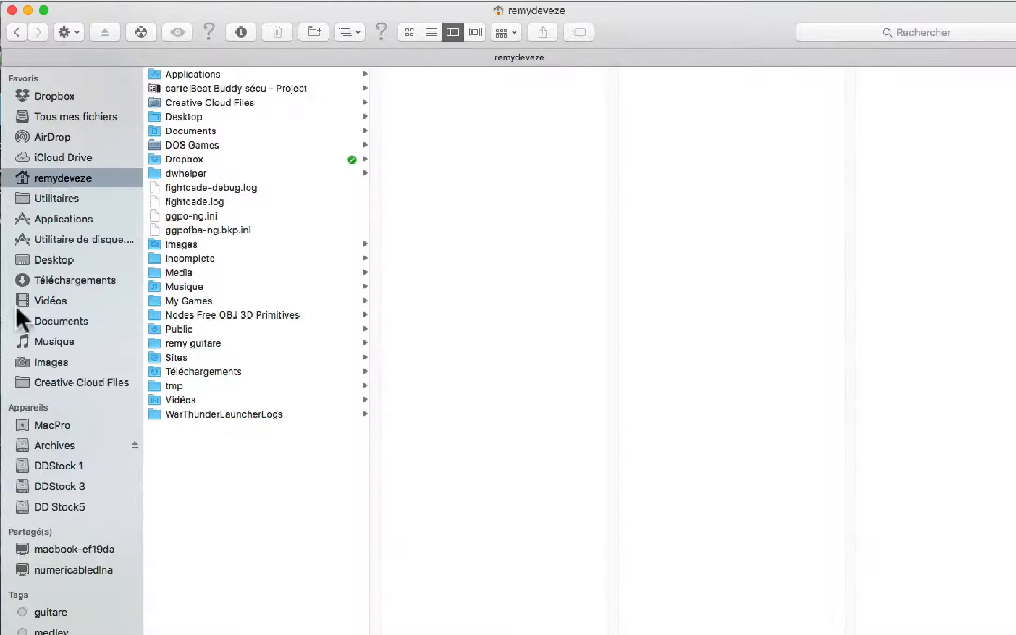
{"action": "left_click", "coordinate": [180, 397]}
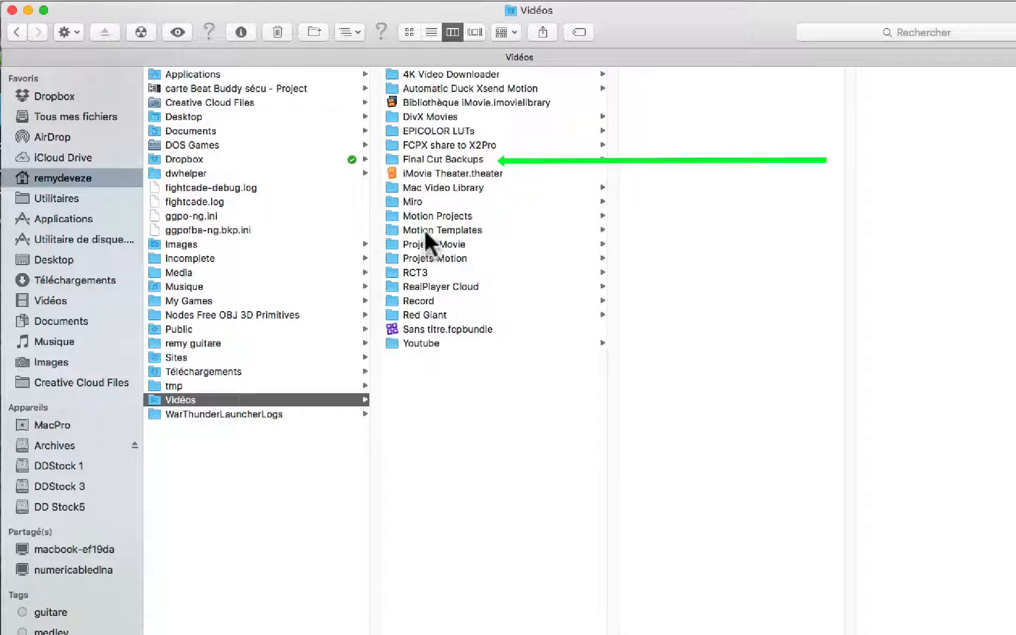
{"action": "left_click", "coordinate": [448, 157]}
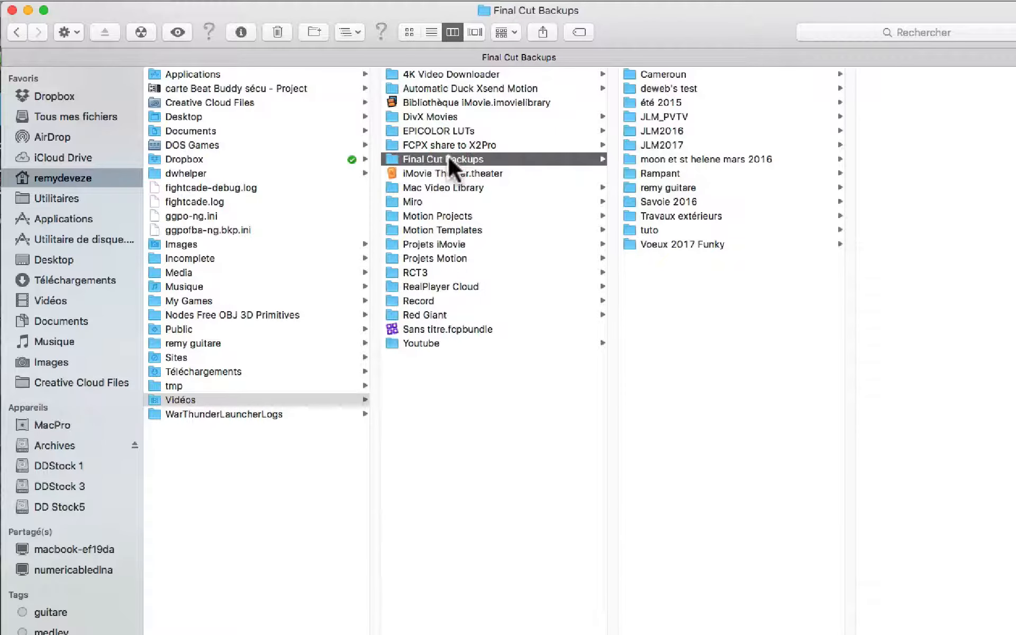
{"action": "left_click", "coordinate": [638, 242]}
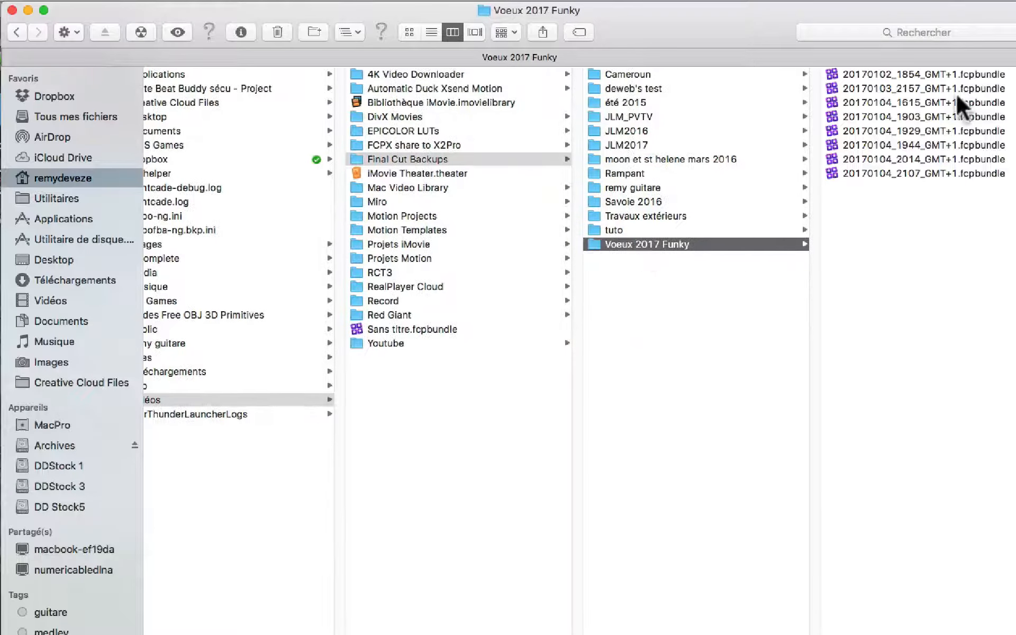
{"action": "left_click", "coordinate": [626, 228]}
{"action": "left_click", "coordinate": [635, 219]}
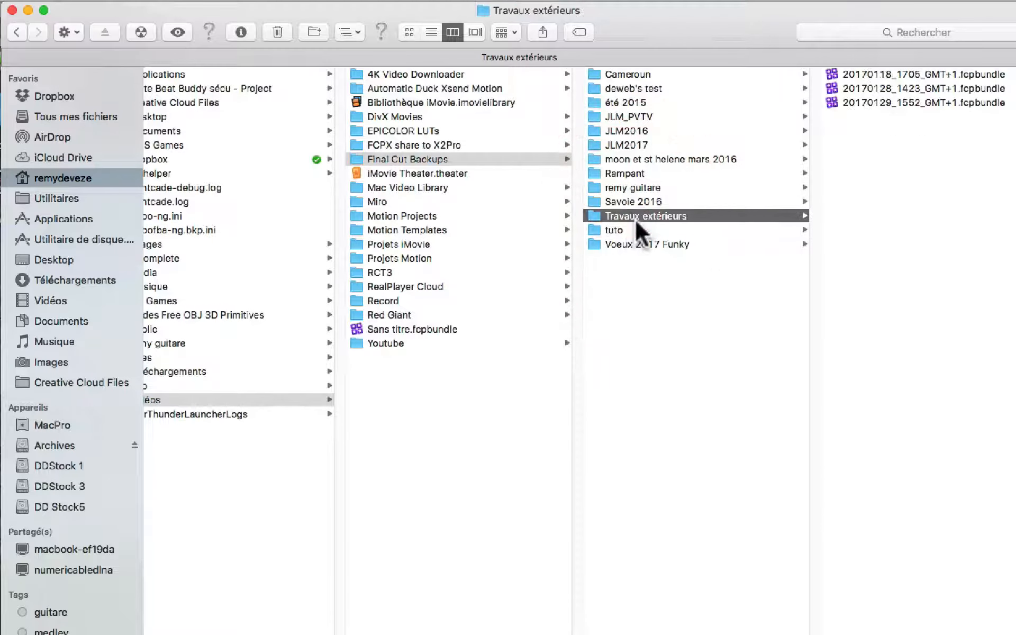
{"action": "left_click", "coordinate": [655, 197]}
{"action": "left_click", "coordinate": [650, 172]}
{"action": "left_click", "coordinate": [620, 86]}
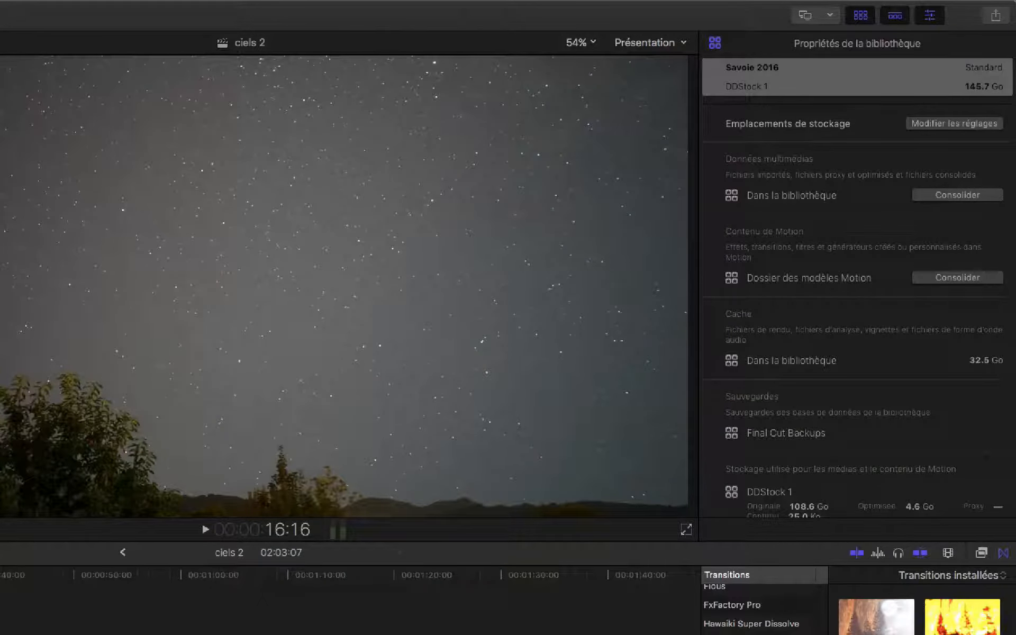
Review the Savoie 2016 library's storage location settings in Final Cut Pro and accept them without changes
{"action": "left_click", "coordinate": [941, 120]}
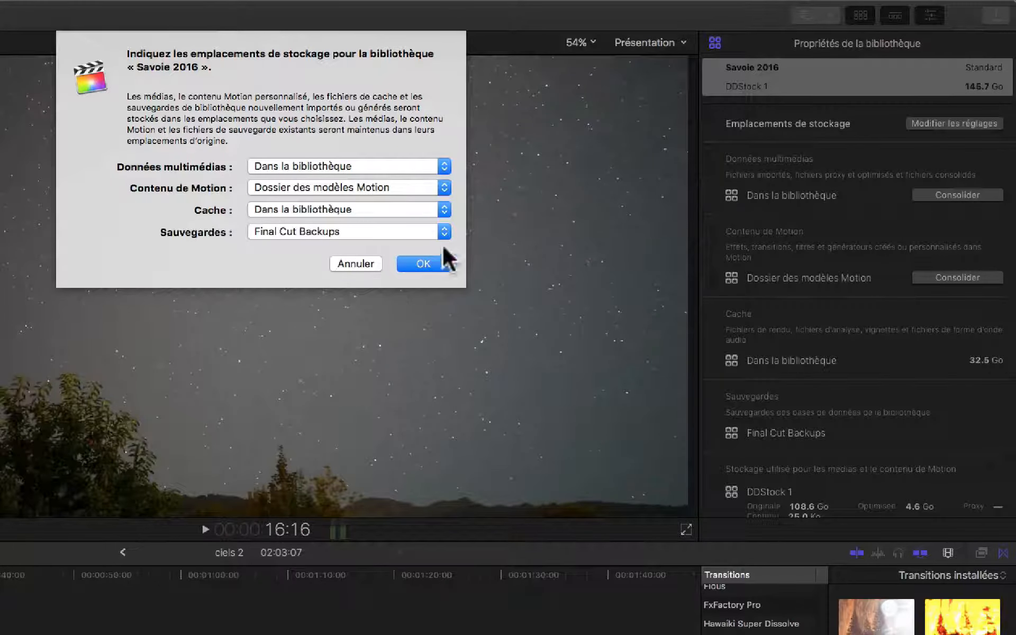
{"action": "left_click", "coordinate": [431, 259]}
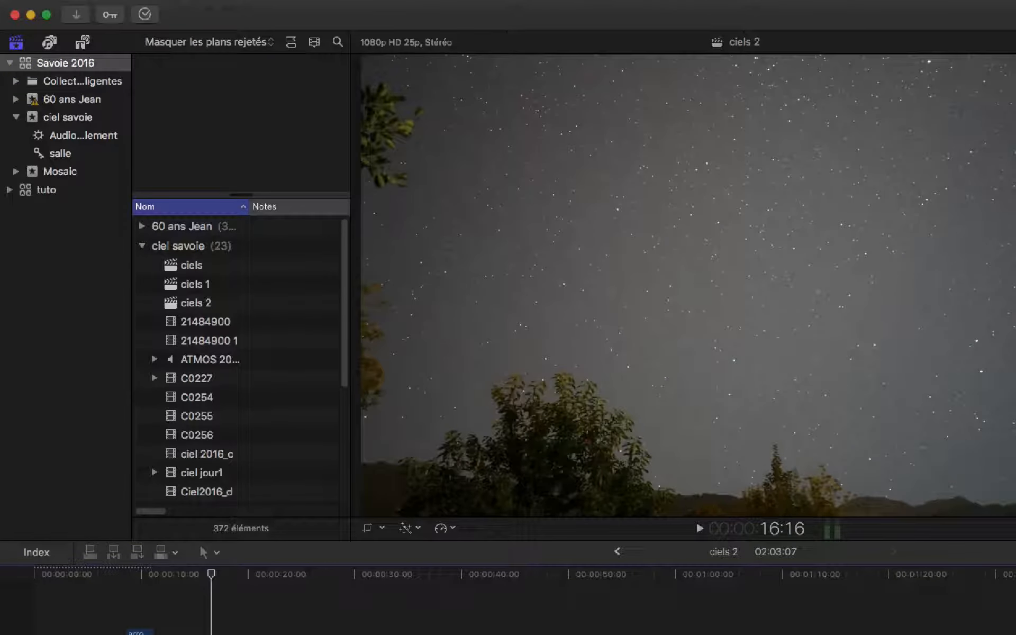
Reveal the Savoie 2016 library in Finder, look at Savoie 2016.fcpbundle on DDStock 1, and close the window
{"action": "right_click", "coordinate": [43, 61]}
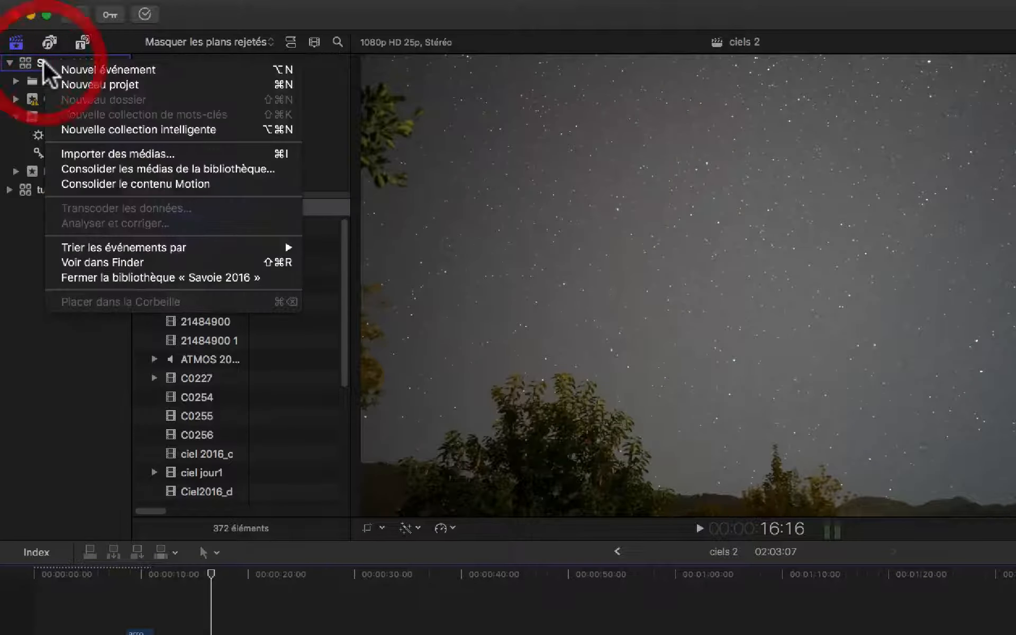
{"action": "left_click", "coordinate": [91, 255]}
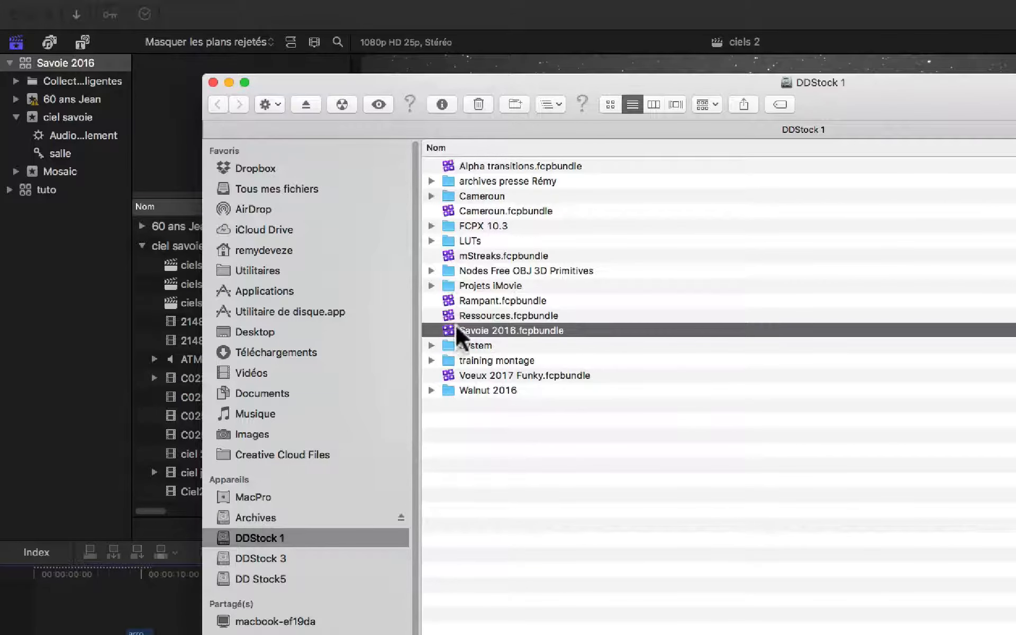
{"action": "left_click_drag", "start_coordinate": [449, 329], "coordinate": [471, 329]}
{"action": "left_click", "coordinate": [211, 82]}
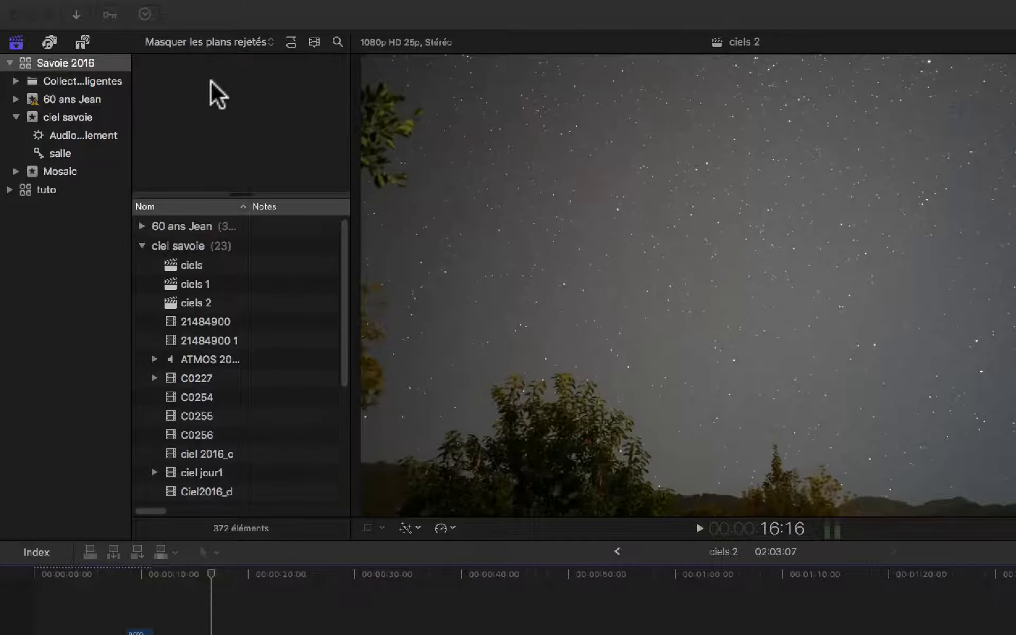
Consolidate the Savoie 2016 library's original media without including optimised or proxy media, and dismiss the resulting message
{"action": "left_click", "coordinate": [61, 61]}
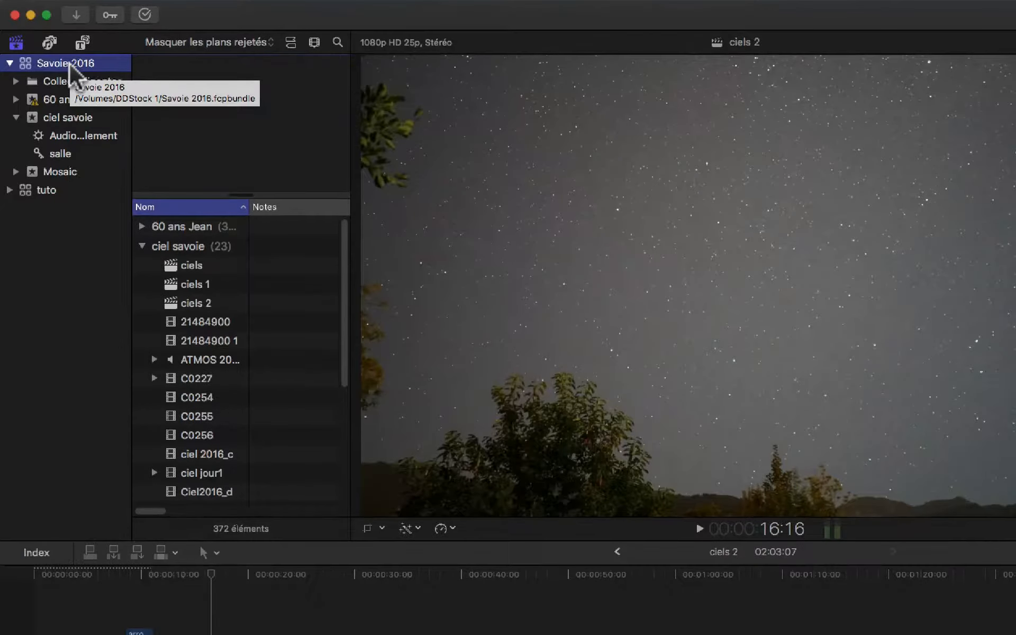
{"action": "mouse_move", "coordinate": [116, 37]}
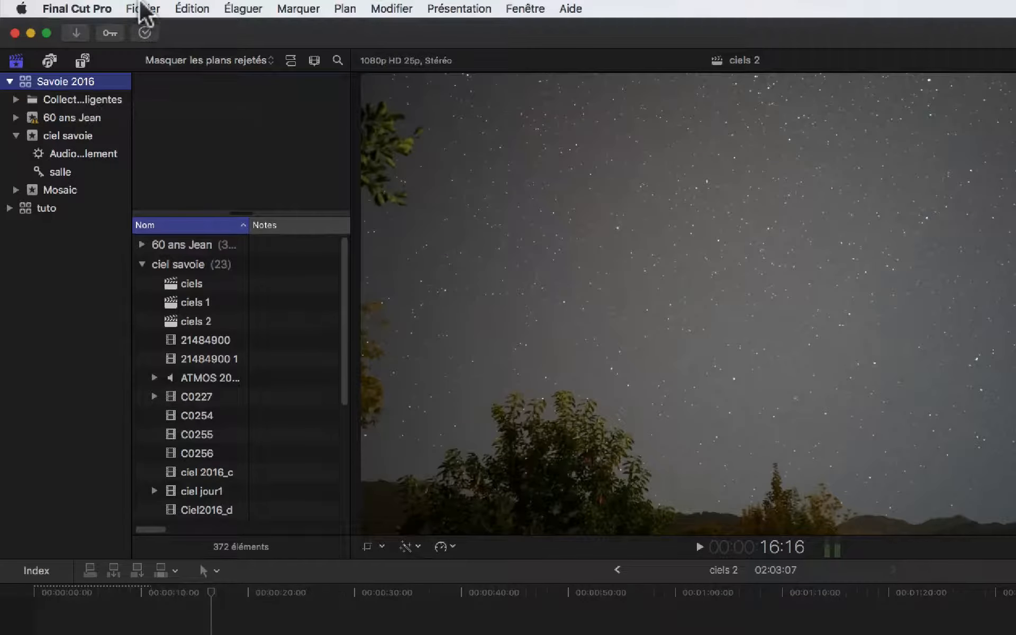
{"action": "left_click", "coordinate": [143, 8]}
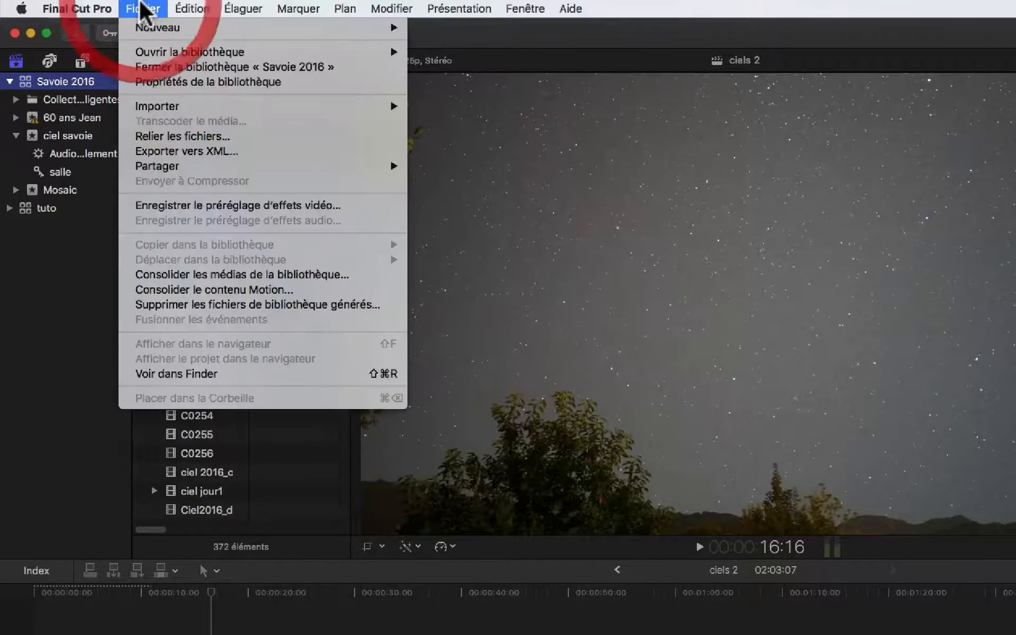
{"action": "left_click", "coordinate": [220, 274]}
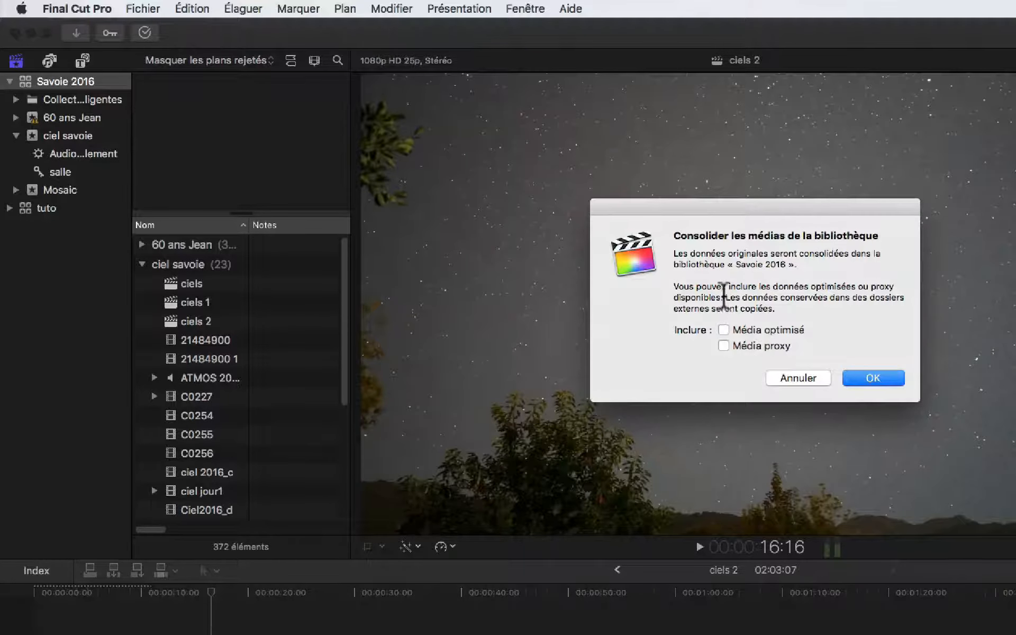
{"action": "left_click", "coordinate": [868, 379]}
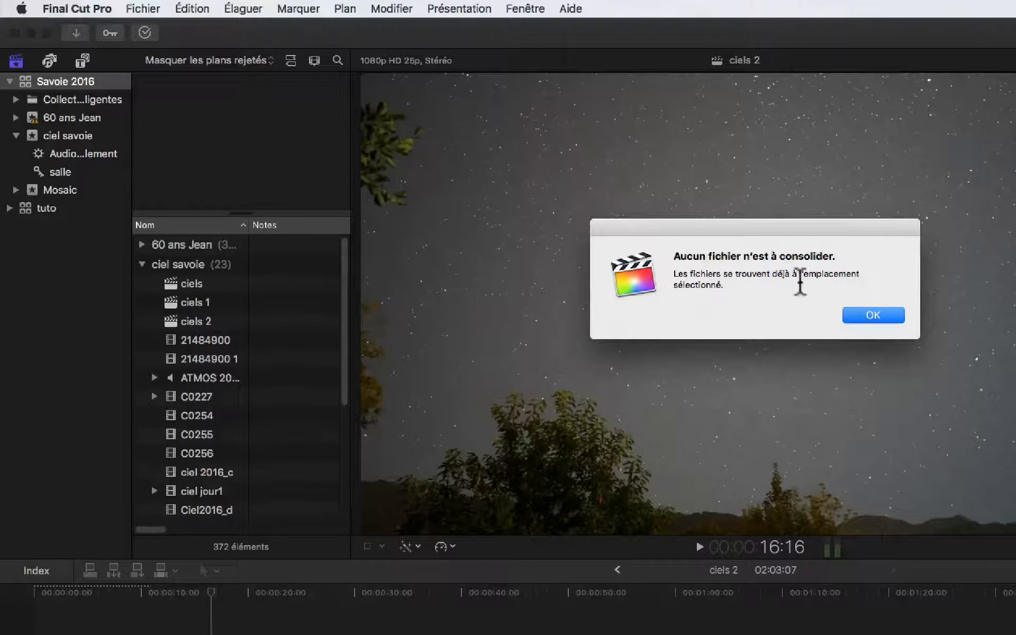
{"action": "left_click", "coordinate": [870, 315]}
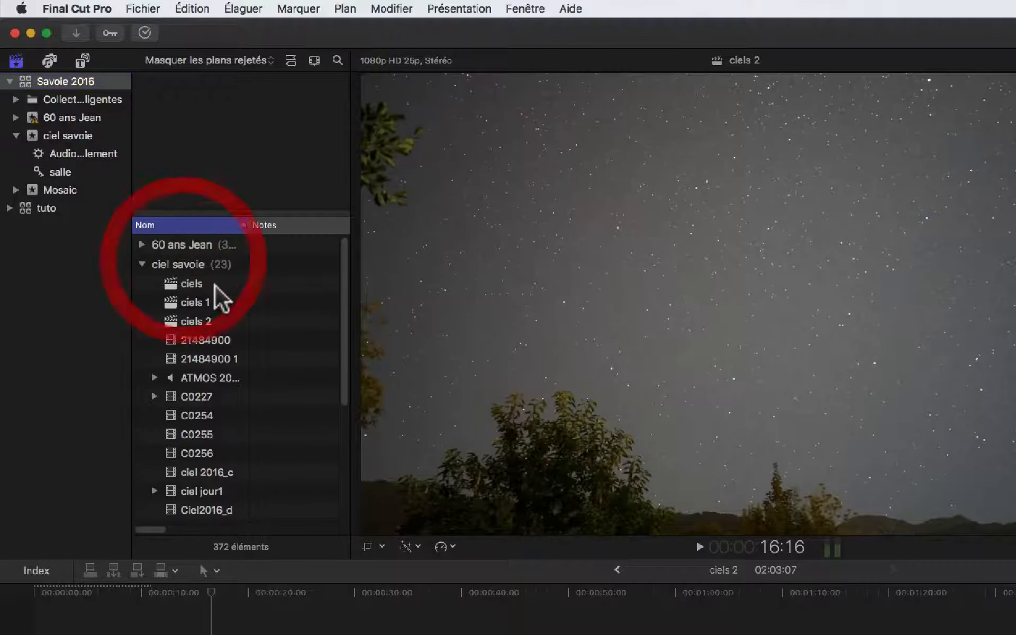
Mark the ciels project's generated render files, optimised media and proxy media for deletion, and cancel the deletion
{"action": "left_click", "coordinate": [197, 283]}
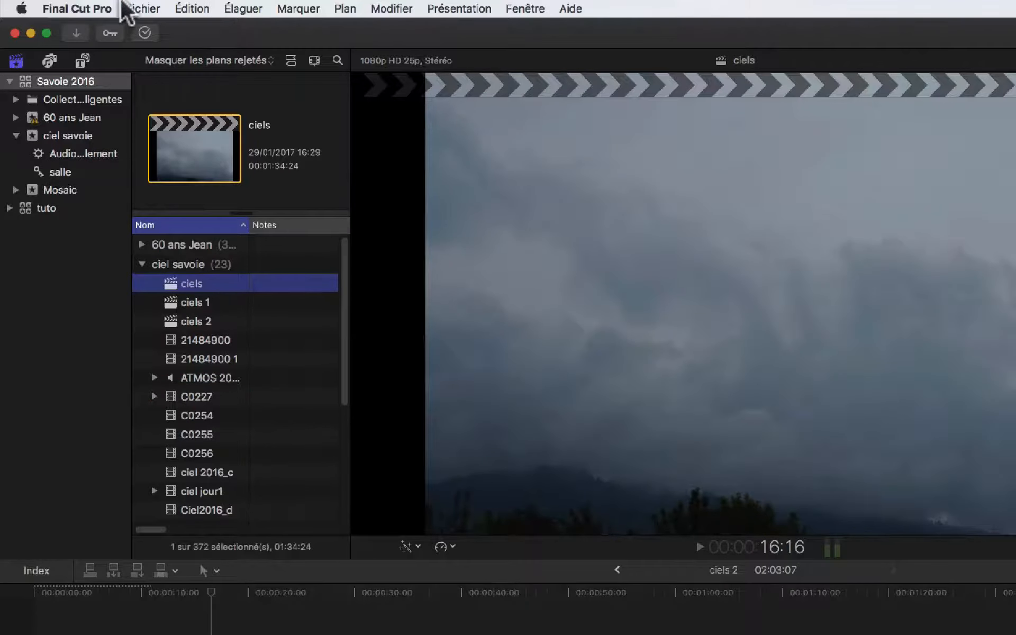
{"action": "left_click", "coordinate": [139, 9]}
{"action": "mouse_move", "coordinate": [219, 248]}
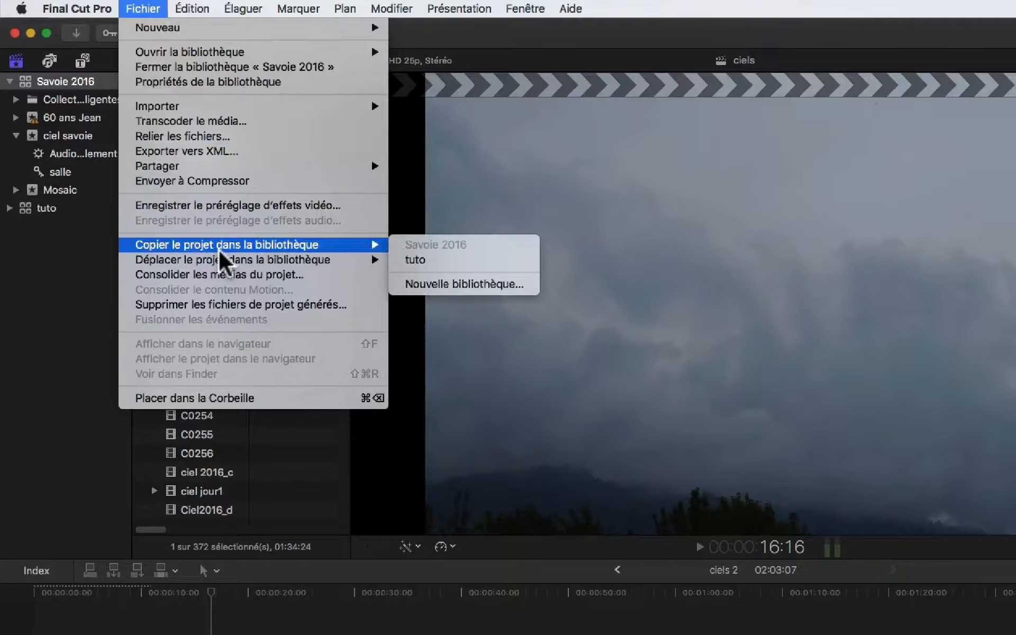
{"action": "left_click", "coordinate": [239, 304]}
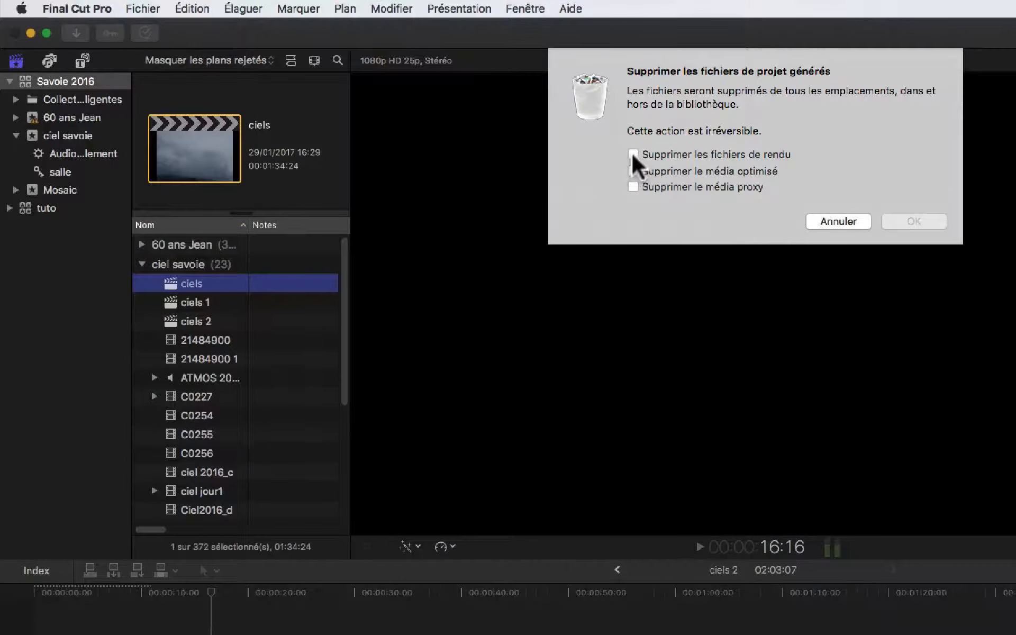
{"action": "left_click", "coordinate": [633, 154]}
{"action": "left_click", "coordinate": [632, 170]}
{"action": "left_click", "coordinate": [633, 186]}
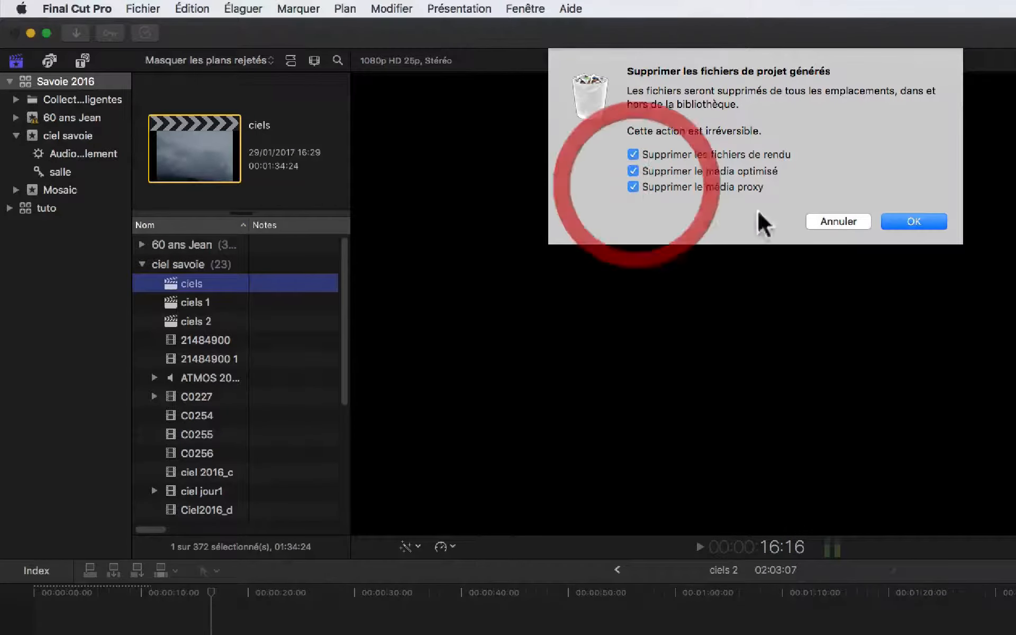
{"action": "left_click", "coordinate": [828, 219]}
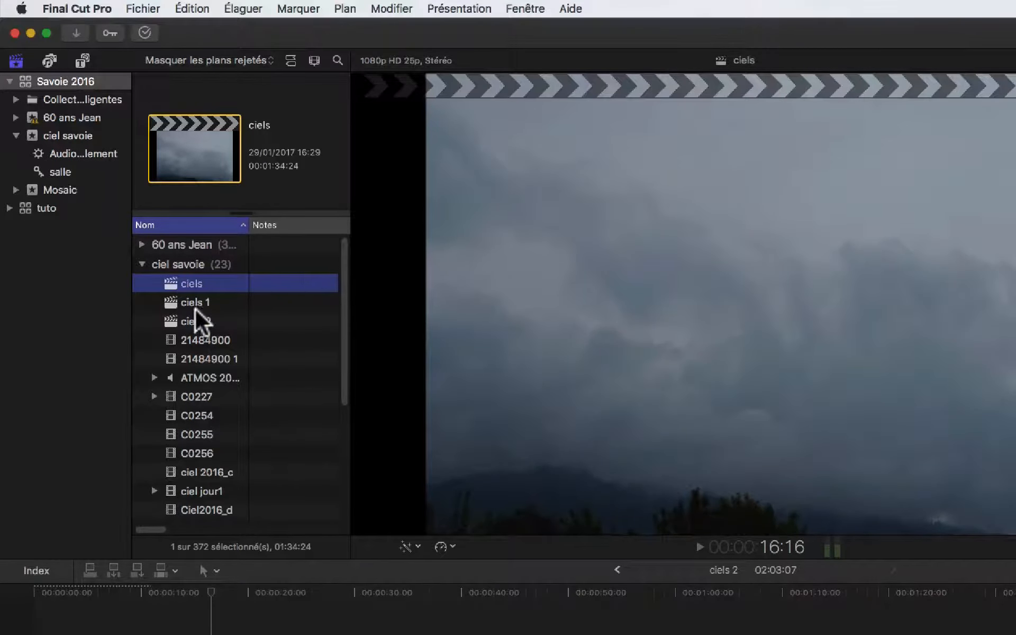
Mark all render files, optimised media and proxy media generated for the ciel savoie event for deletion, and cancel the deletion
{"action": "left_click", "coordinate": [55, 137]}
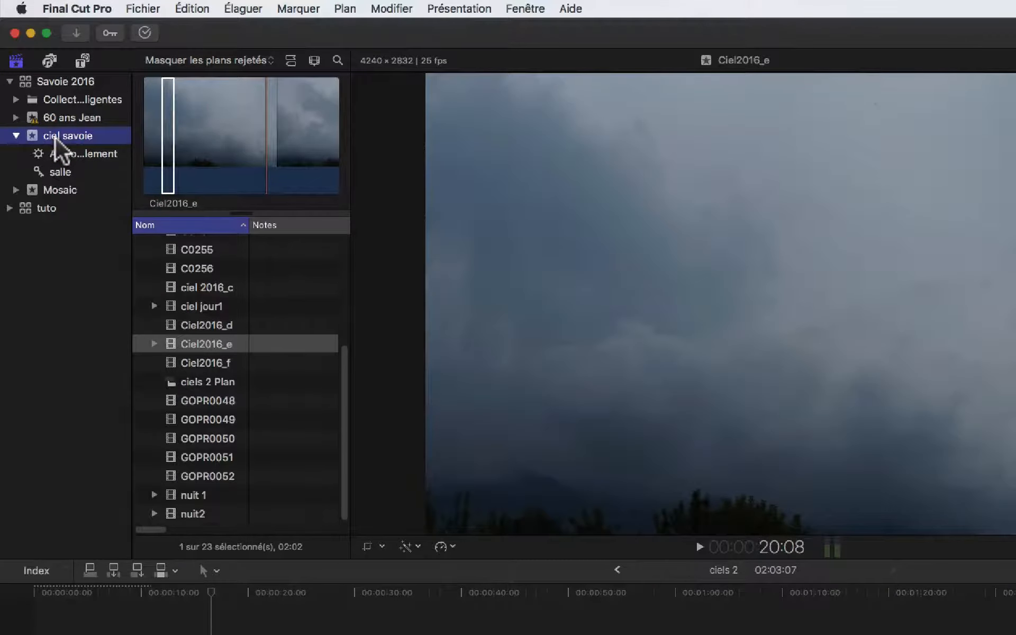
{"action": "left_click", "coordinate": [143, 9]}
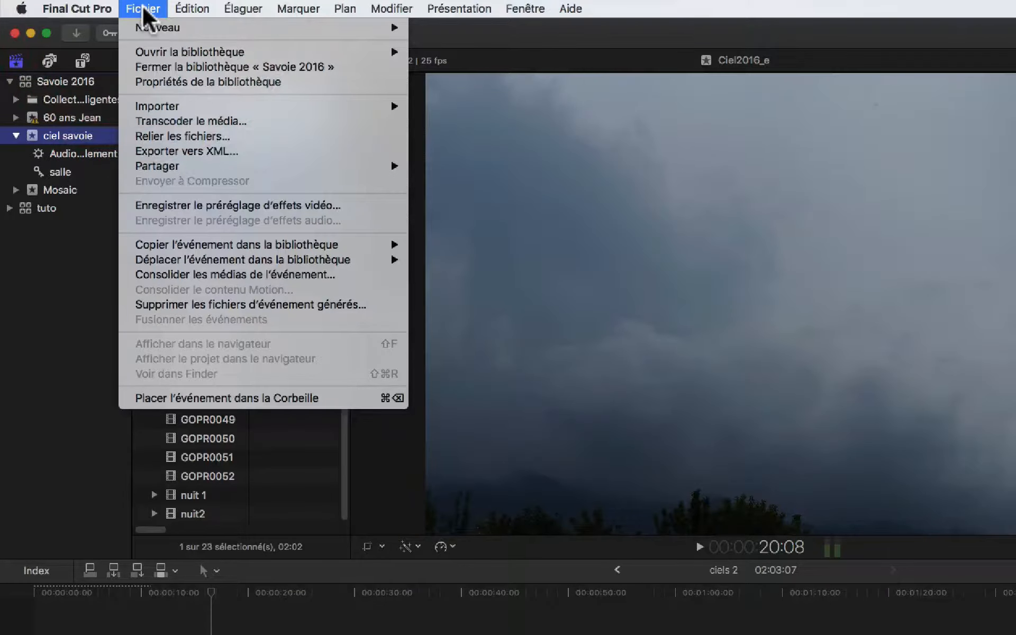
{"action": "left_click", "coordinate": [34, 136]}
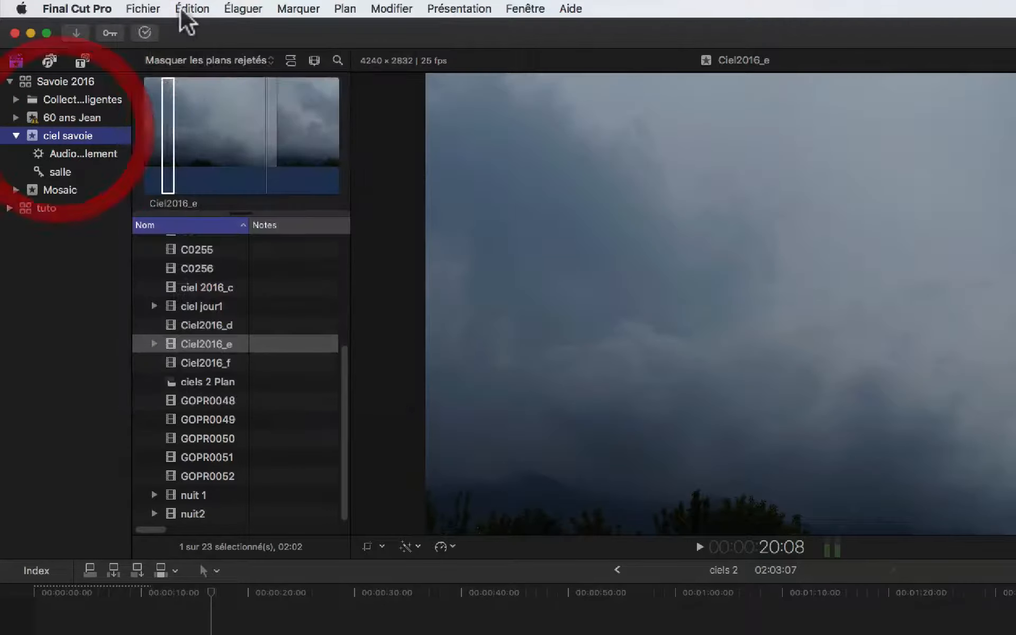
{"action": "left_click", "coordinate": [138, 8]}
{"action": "left_click", "coordinate": [207, 300]}
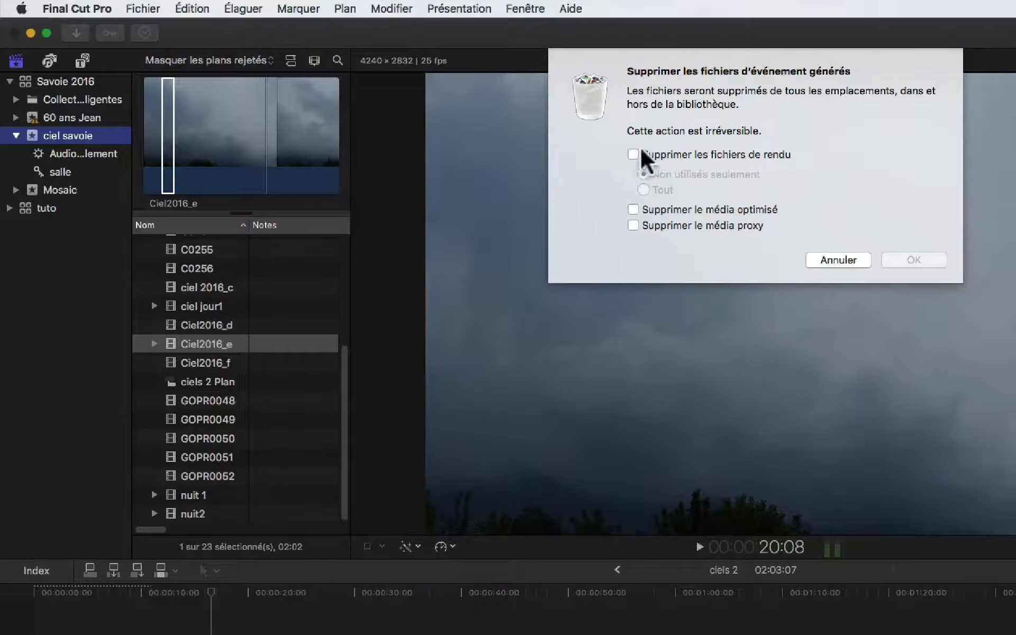
{"action": "left_click", "coordinate": [633, 153]}
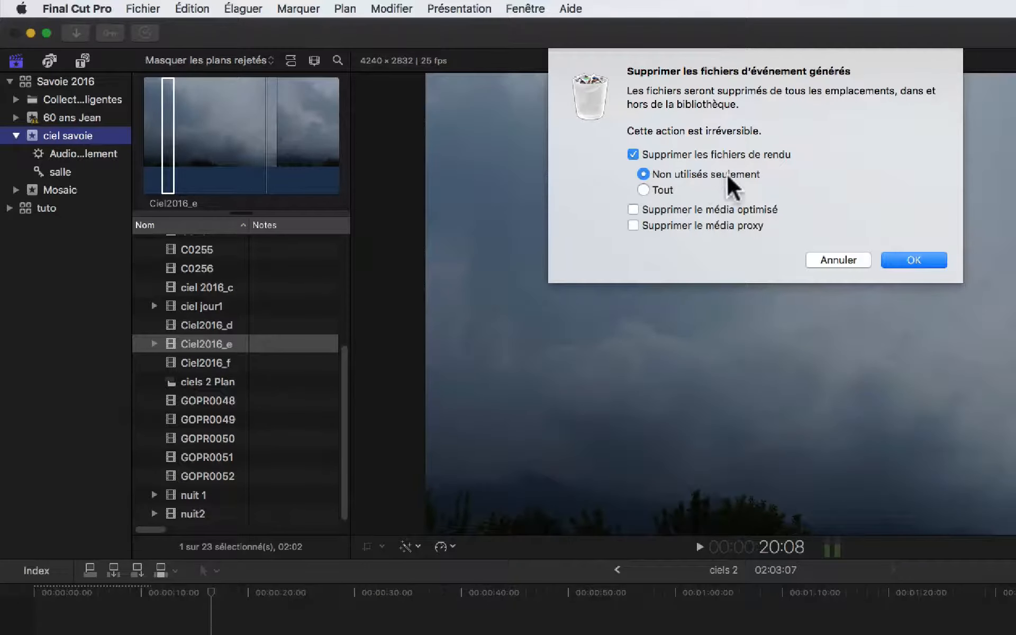
{"action": "left_click", "coordinate": [643, 189]}
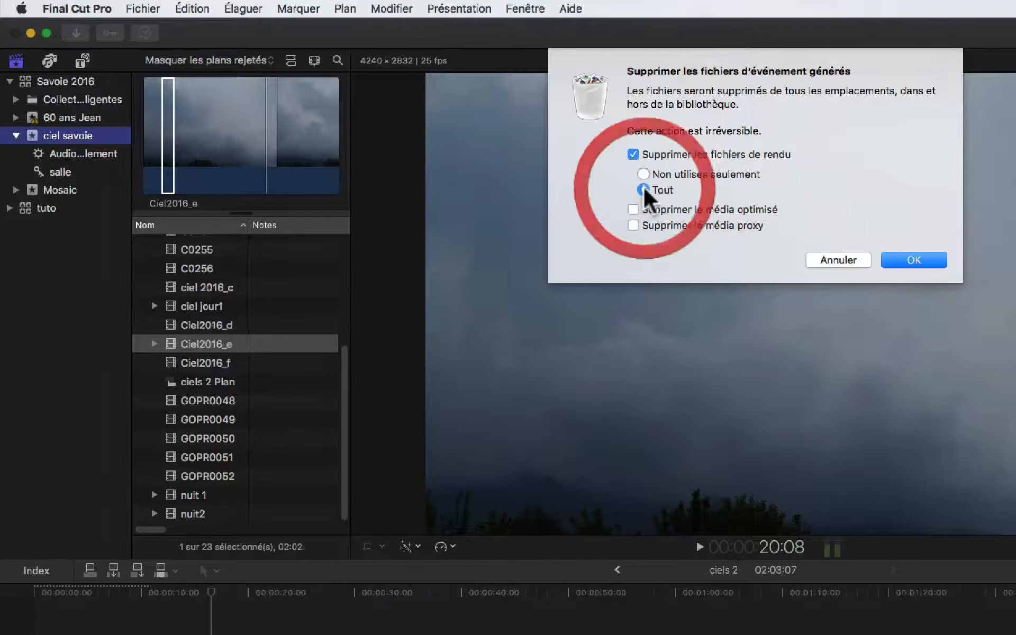
{"action": "left_click", "coordinate": [633, 209]}
{"action": "left_click", "coordinate": [633, 226]}
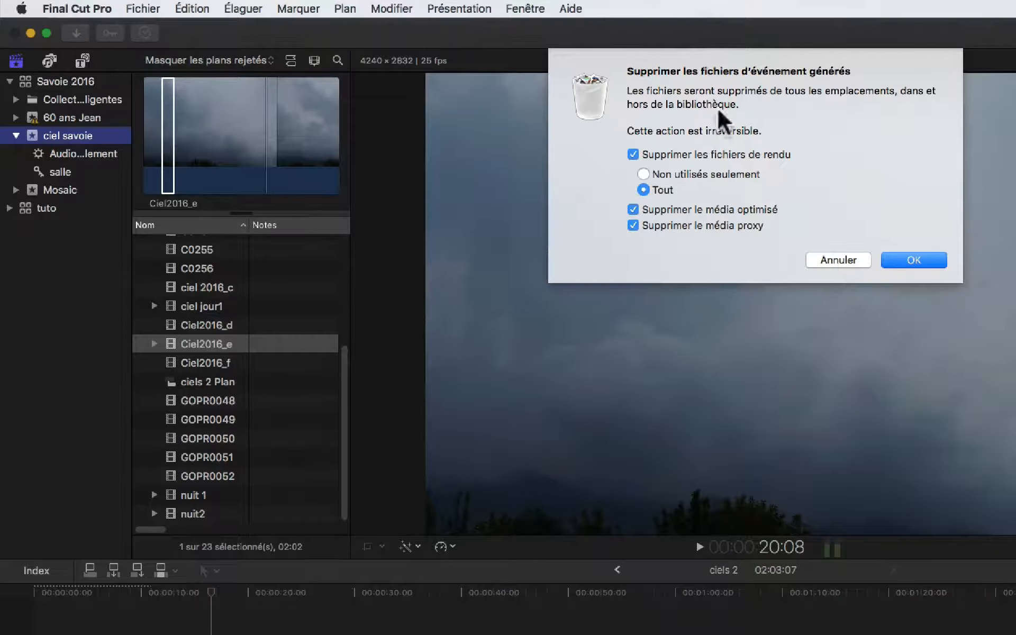
{"action": "left_click", "coordinate": [808, 261]}
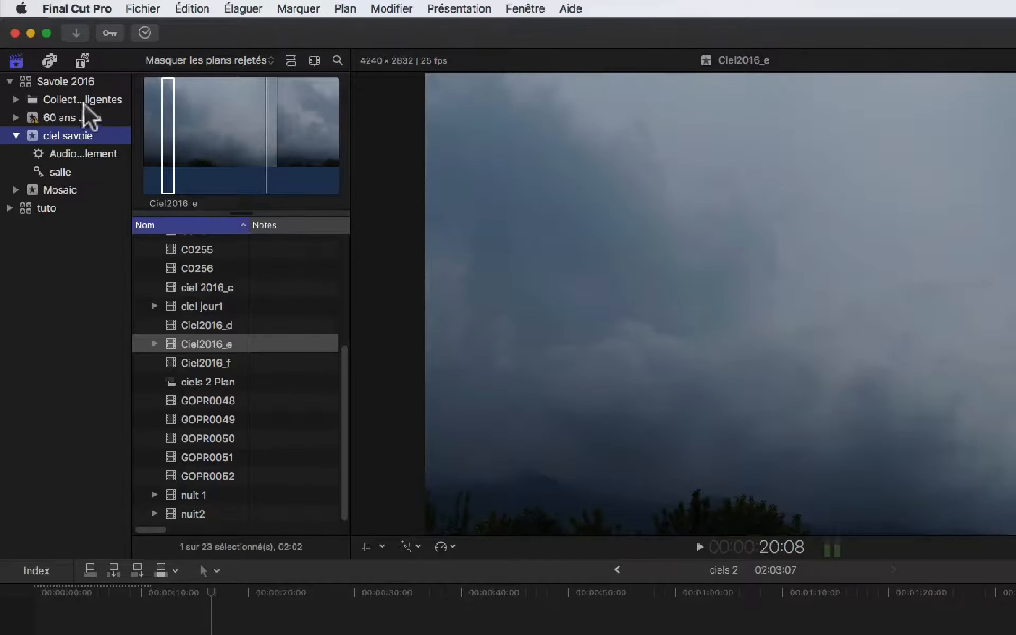
Delete the Savoie 2016 library's generated files, including all render files, optimised media and proxy media
{"action": "left_click", "coordinate": [65, 82]}
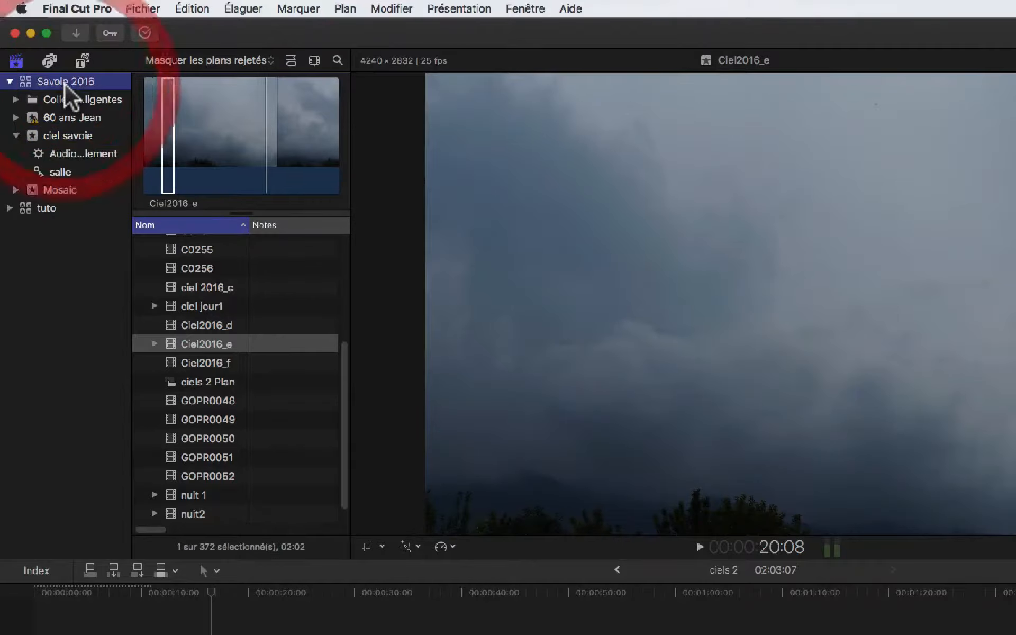
{"action": "left_click", "coordinate": [143, 8]}
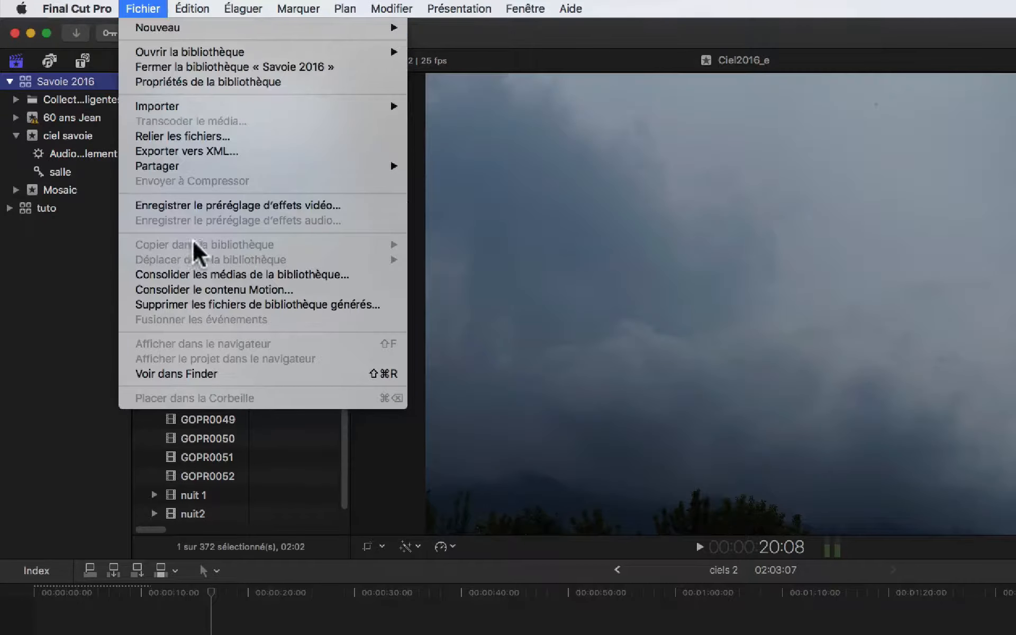
{"action": "left_click", "coordinate": [194, 305]}
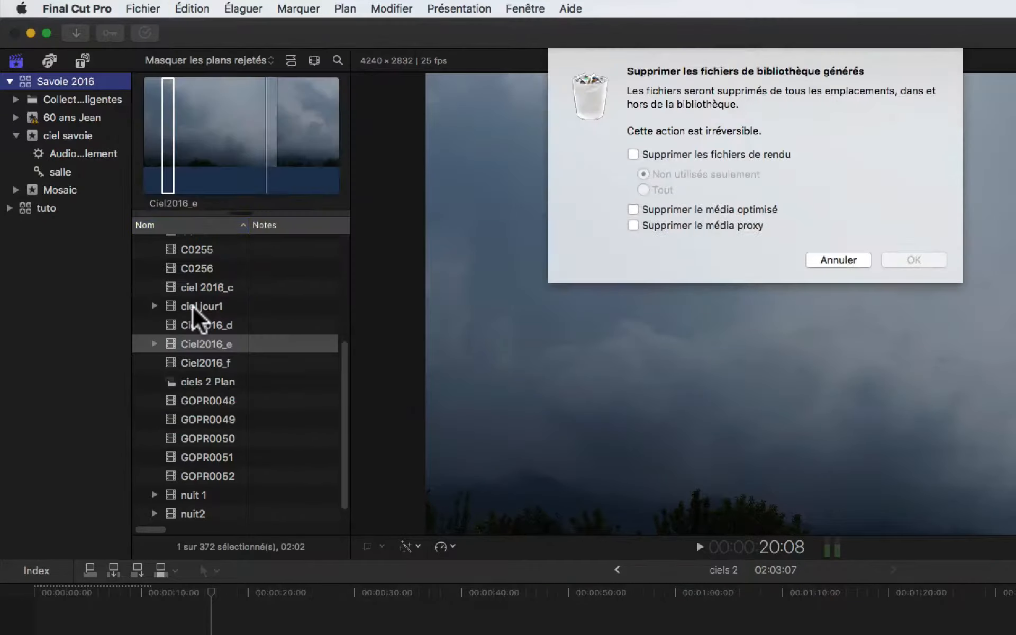
{"action": "left_click", "coordinate": [632, 154]}
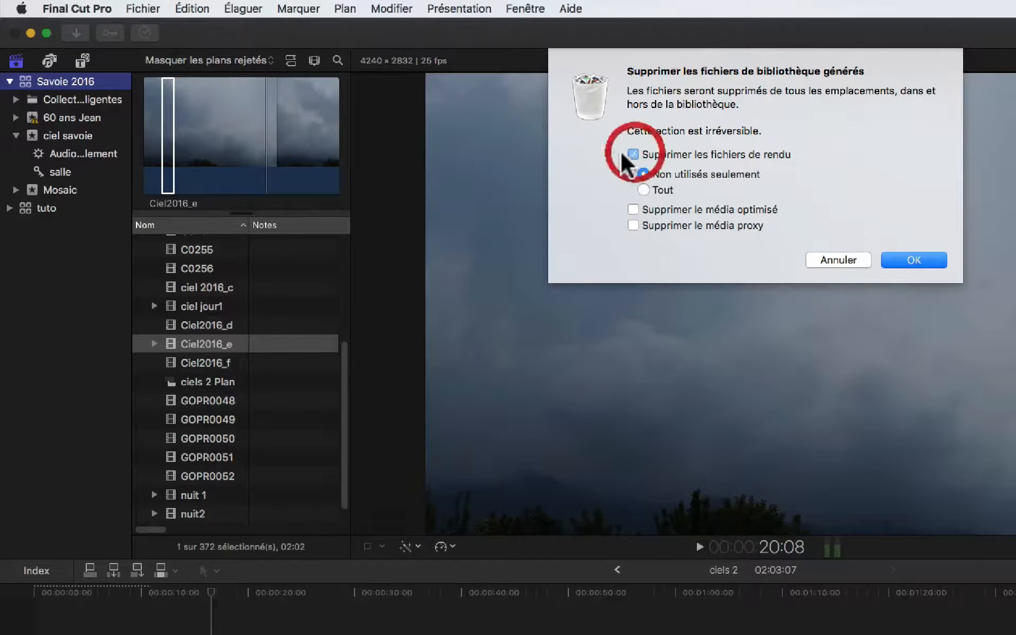
{"action": "left_click", "coordinate": [644, 189]}
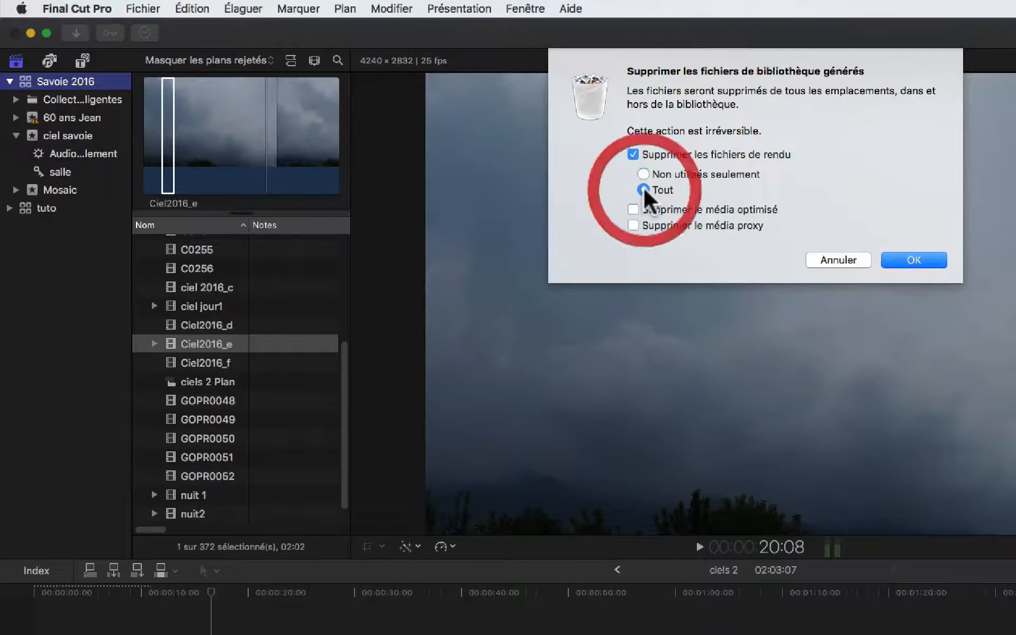
{"action": "left_click", "coordinate": [635, 209]}
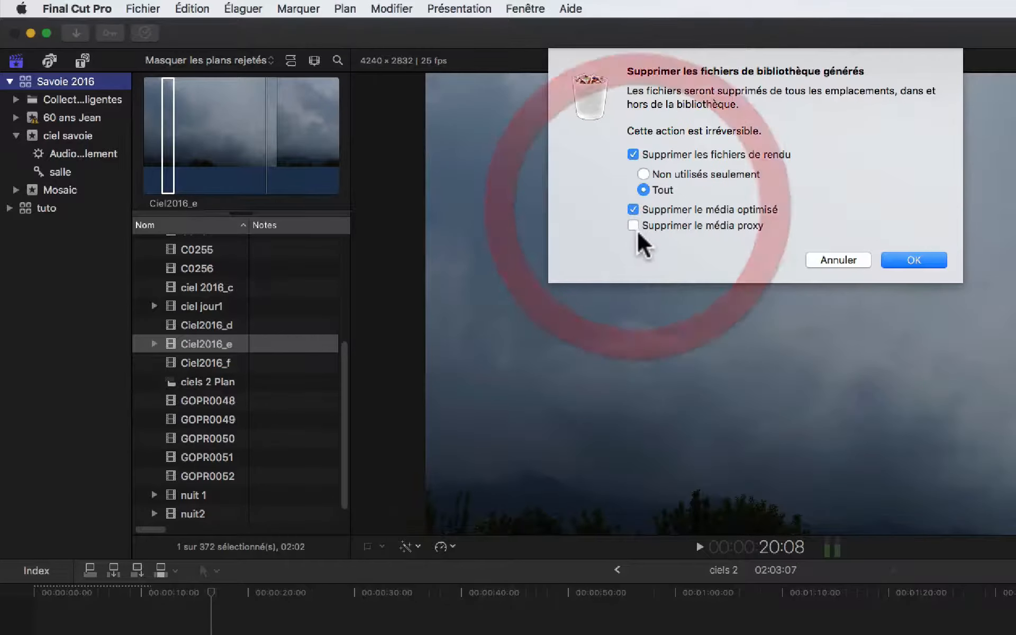
{"action": "left_click", "coordinate": [634, 226]}
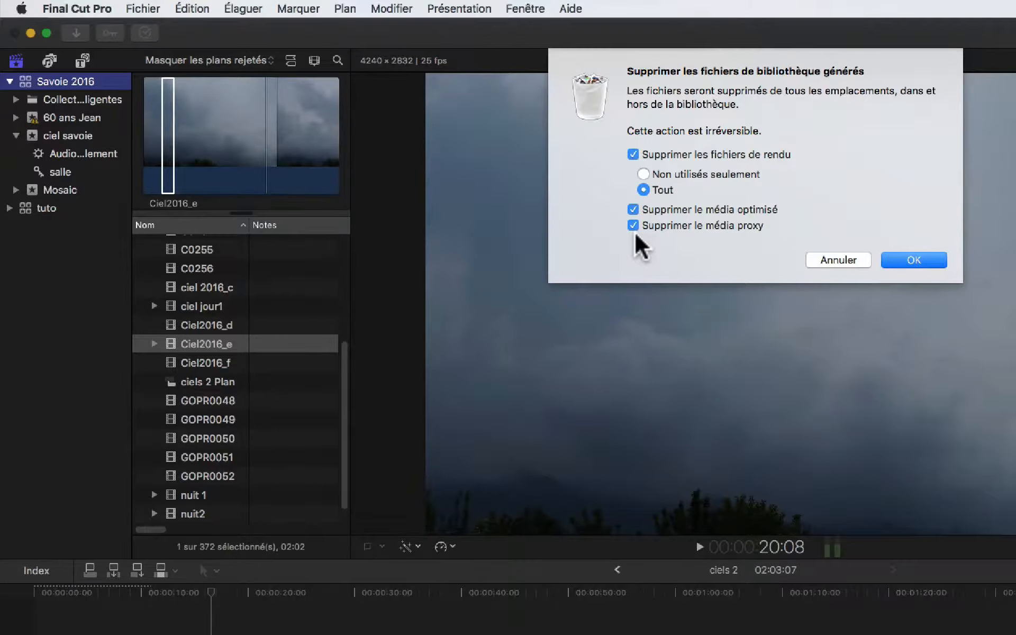
{"action": "left_click", "coordinate": [936, 261]}
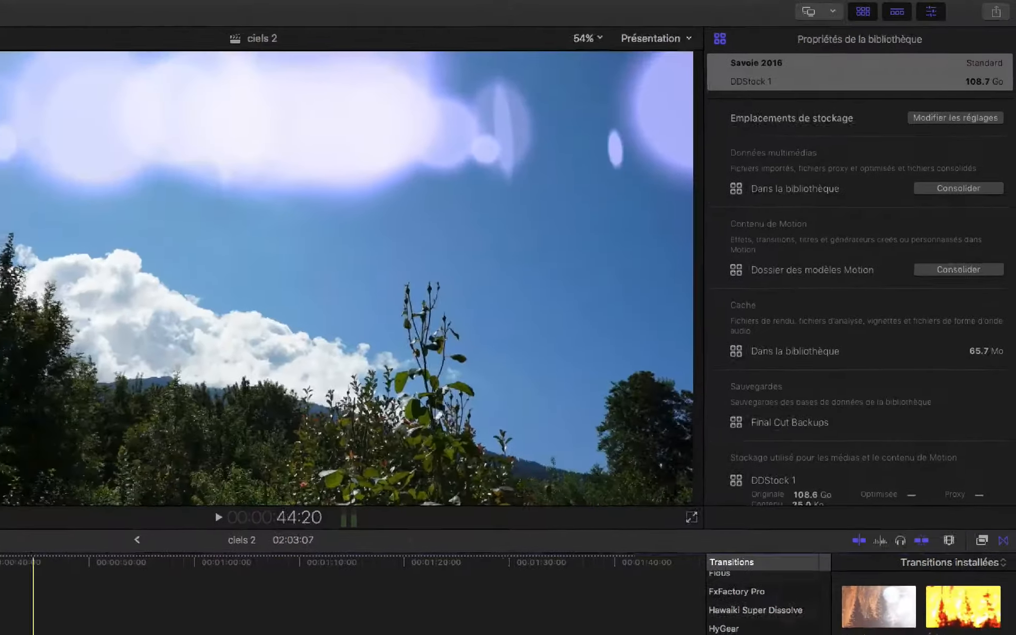
Reveal the Savoie 2016 library in Finder, start copying Savoie 2016.fcpbundle to the Archives drive, and abandon the copy
{"action": "left_click", "coordinate": [79, 480]}
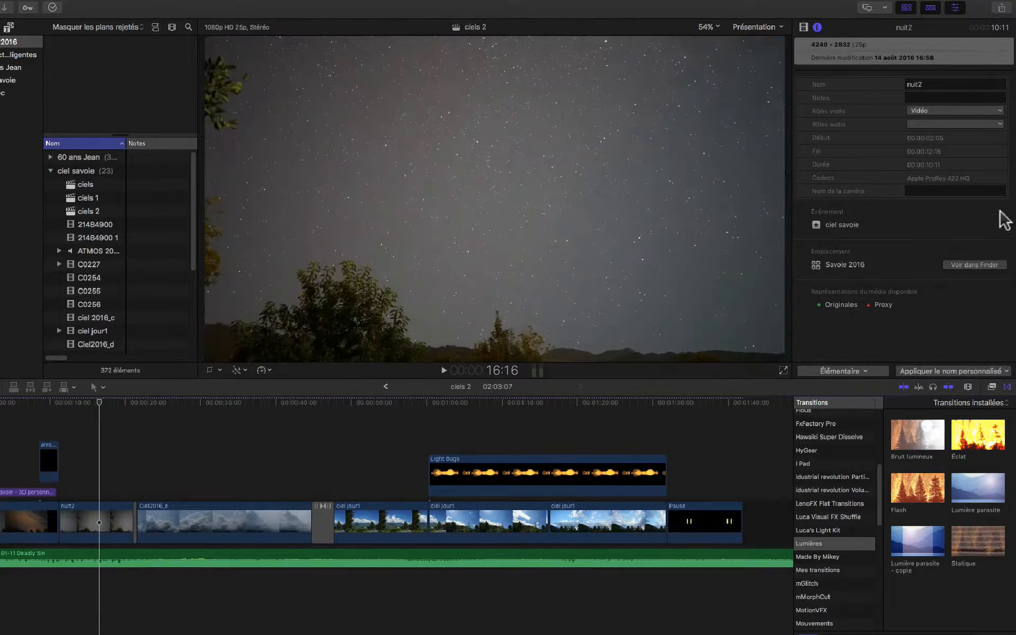
{"action": "left_click", "coordinate": [18, 42]}
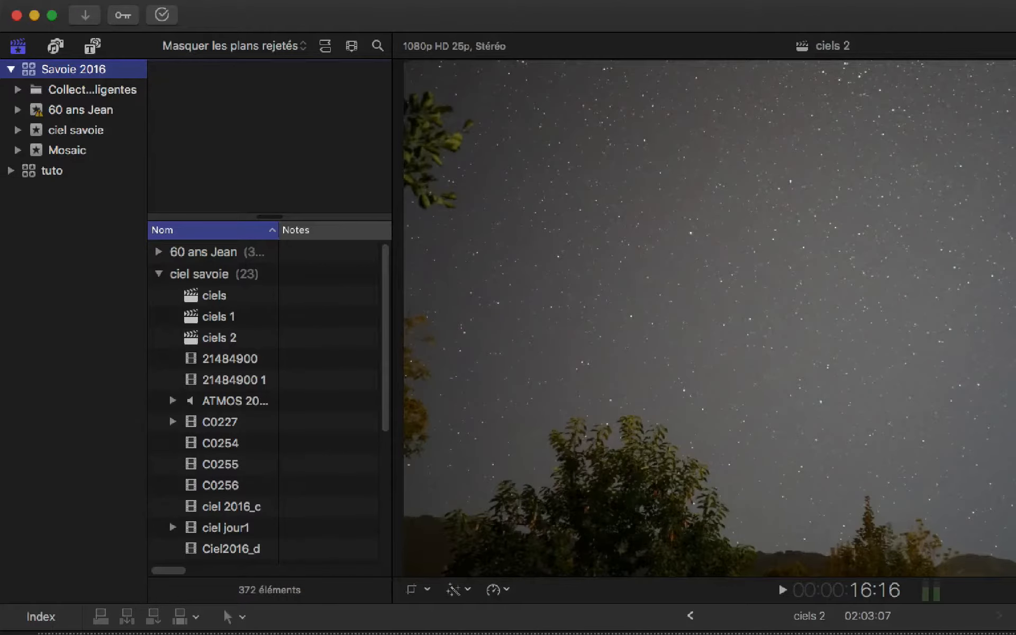
{"action": "right_click", "coordinate": [57, 67]}
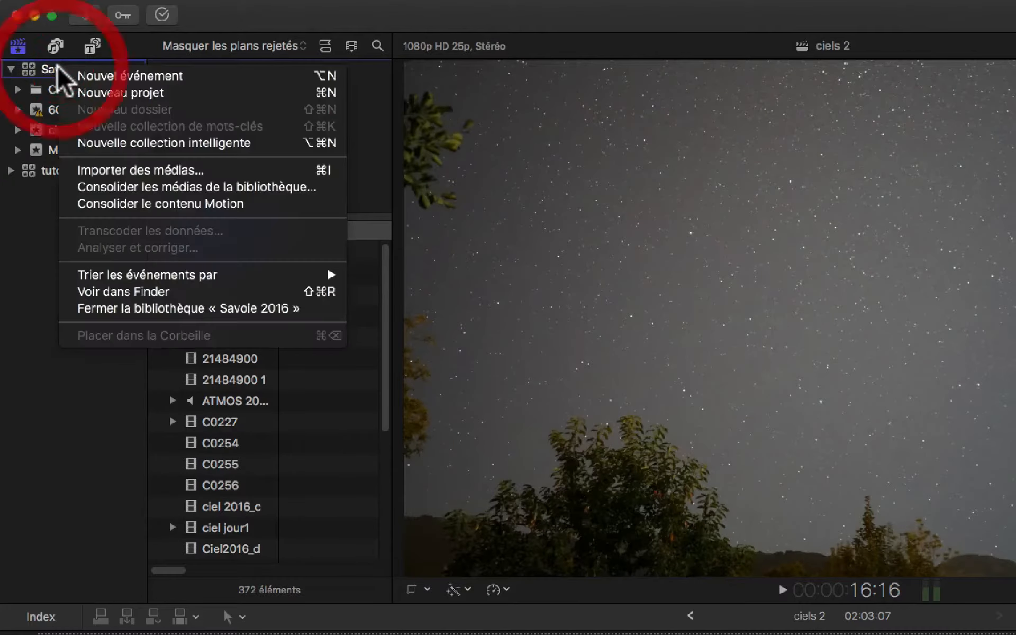
{"action": "left_click", "coordinate": [136, 285]}
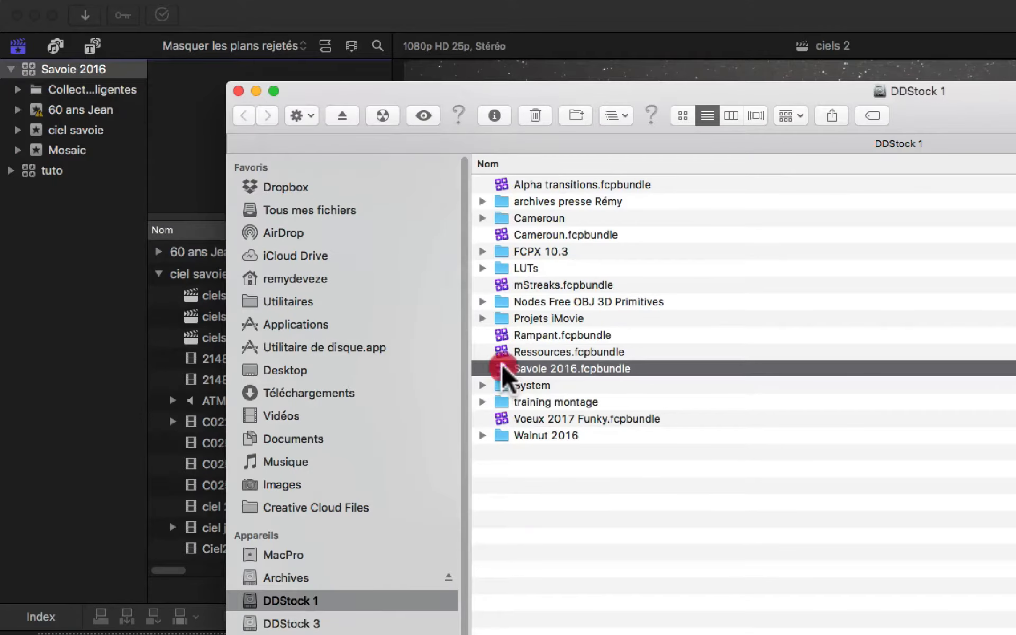
{"action": "left_click_drag", "start_coordinate": [501, 363], "coordinate": [277, 580]}
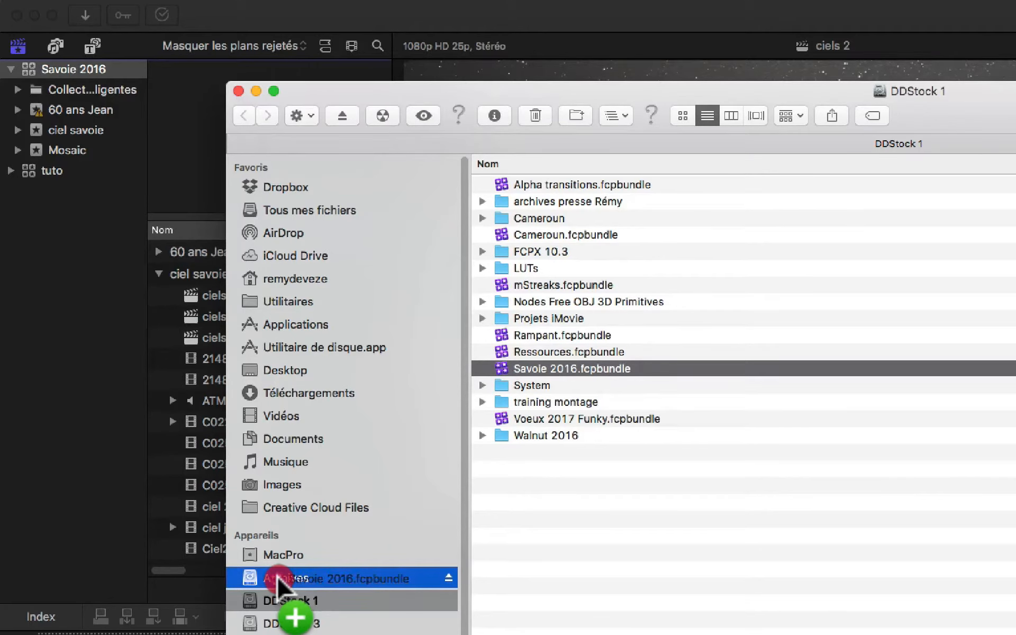
{"action": "left_click_drag", "start_coordinate": [277, 578], "coordinate": [558, 364]}
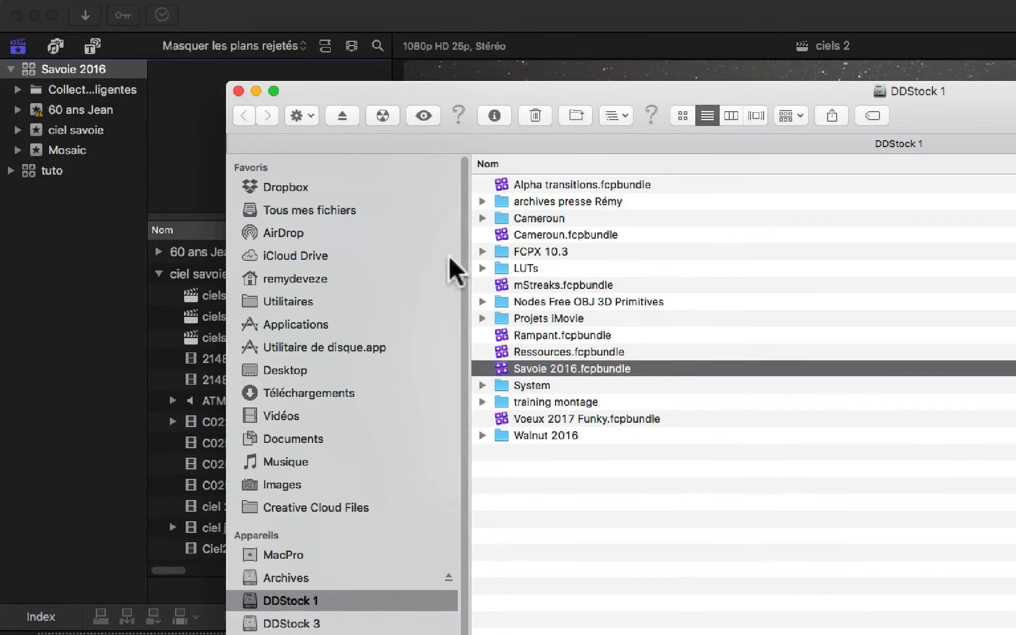